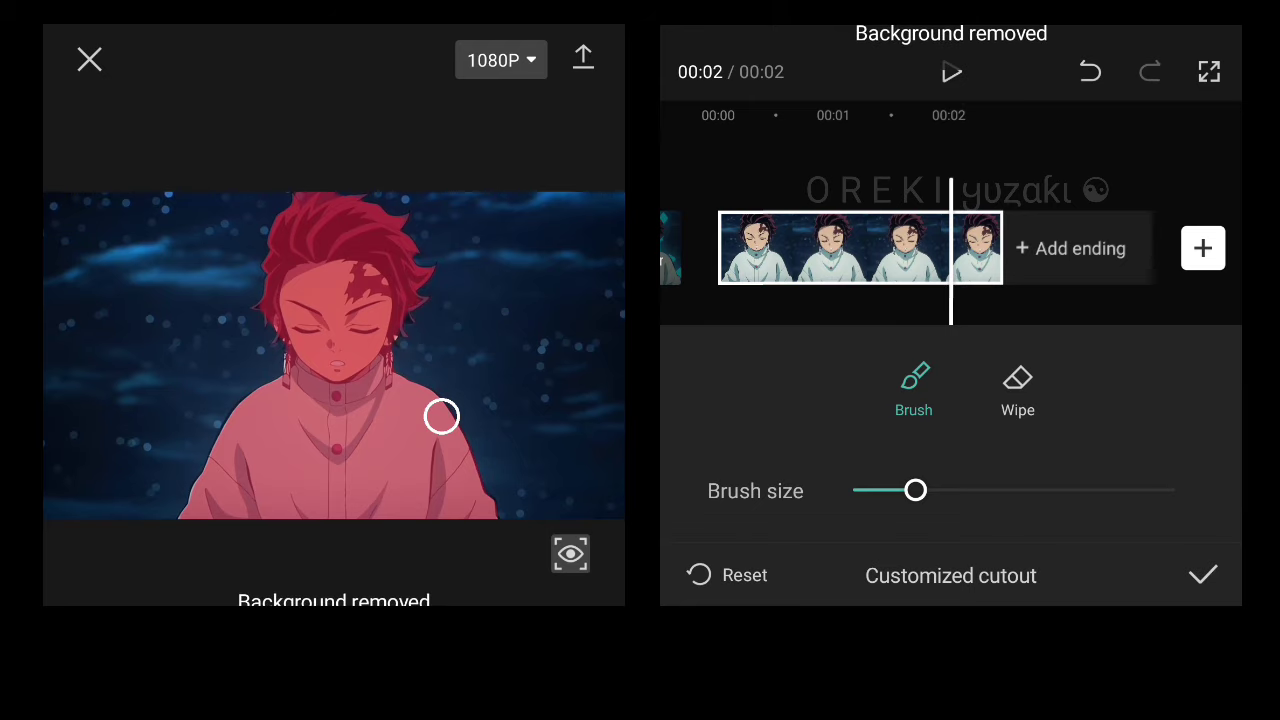
Step: Apply the customized cutout, leaving the character on a black background
{"action": "left_click", "coordinate": [1203, 575]}
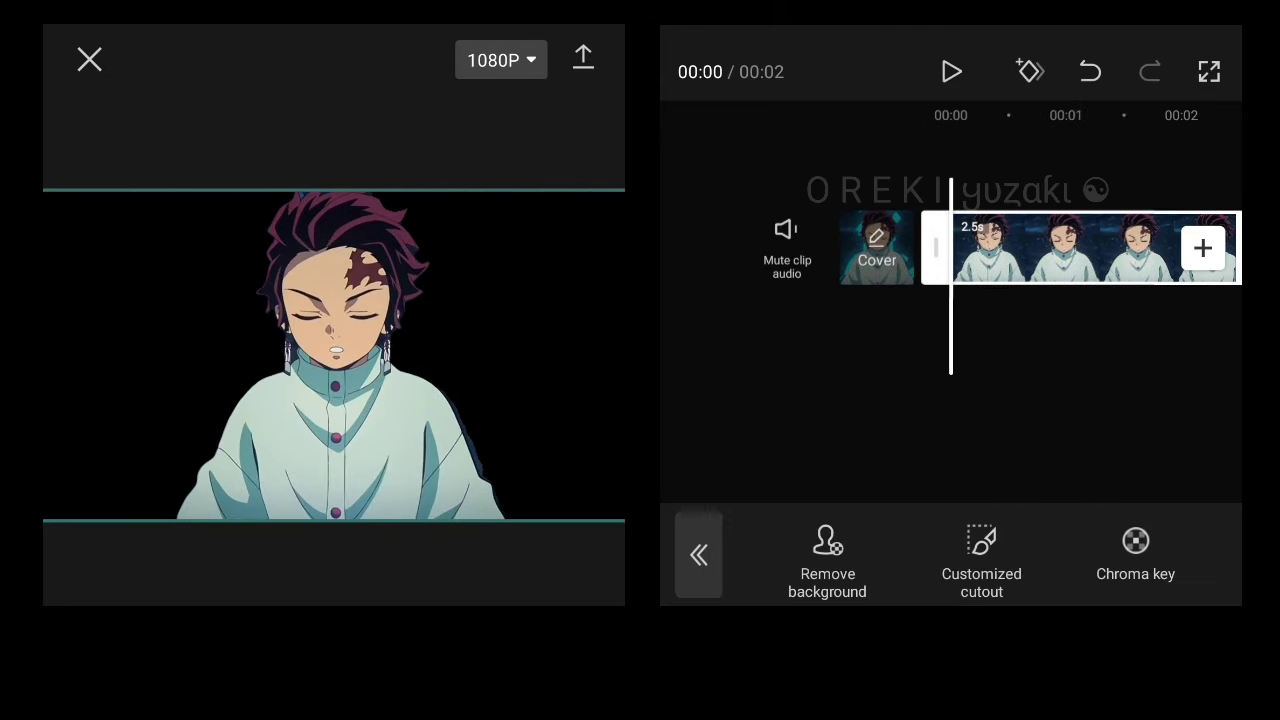
Step: Apply the Neon Outline effect from the Party video effects to the clip
{"action": "left_click", "coordinate": [698, 555]}
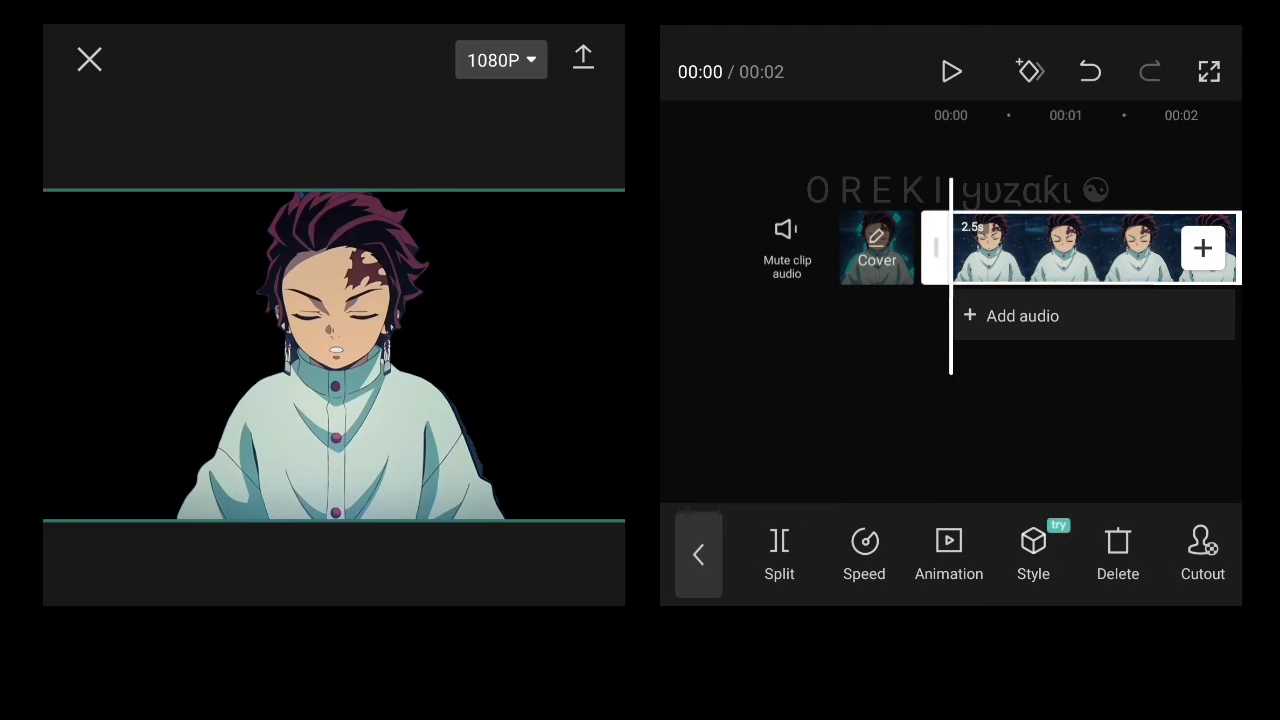
{"action": "left_click", "coordinate": [698, 555]}
{"action": "left_click", "coordinate": [1140, 545]}
{"action": "left_click", "coordinate": [857, 550]}
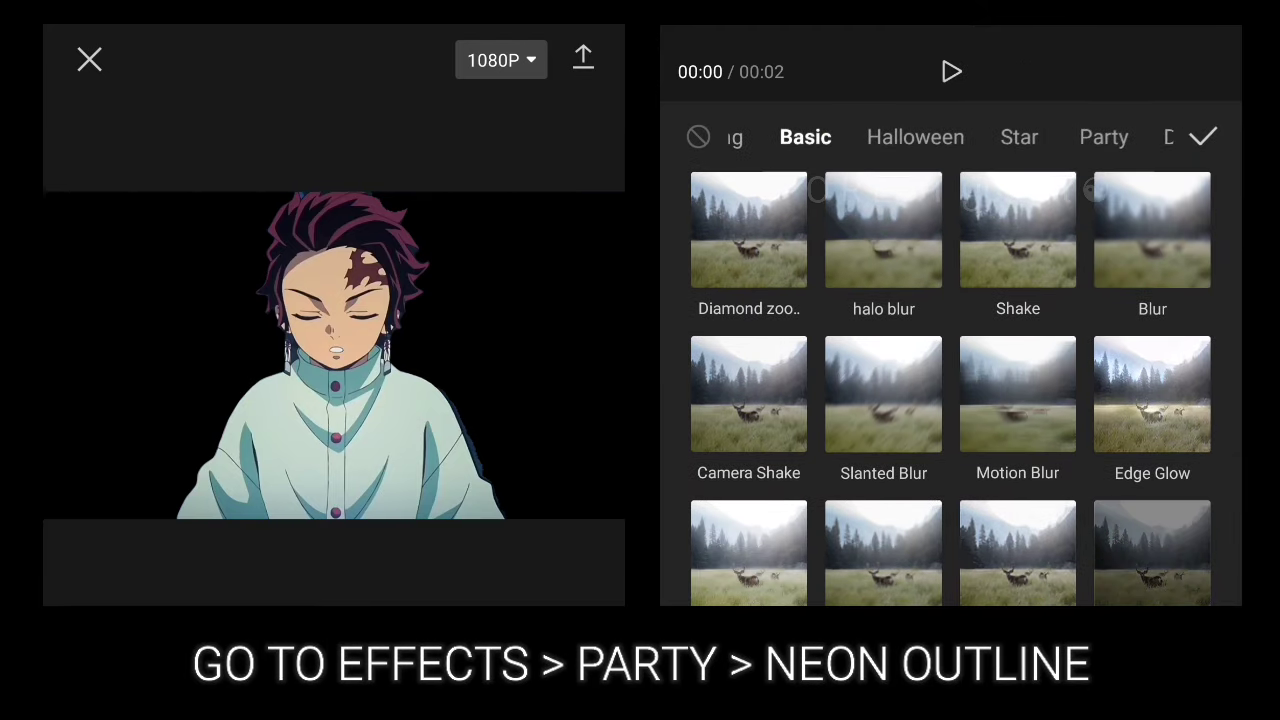
{"action": "left_click", "coordinate": [1104, 137]}
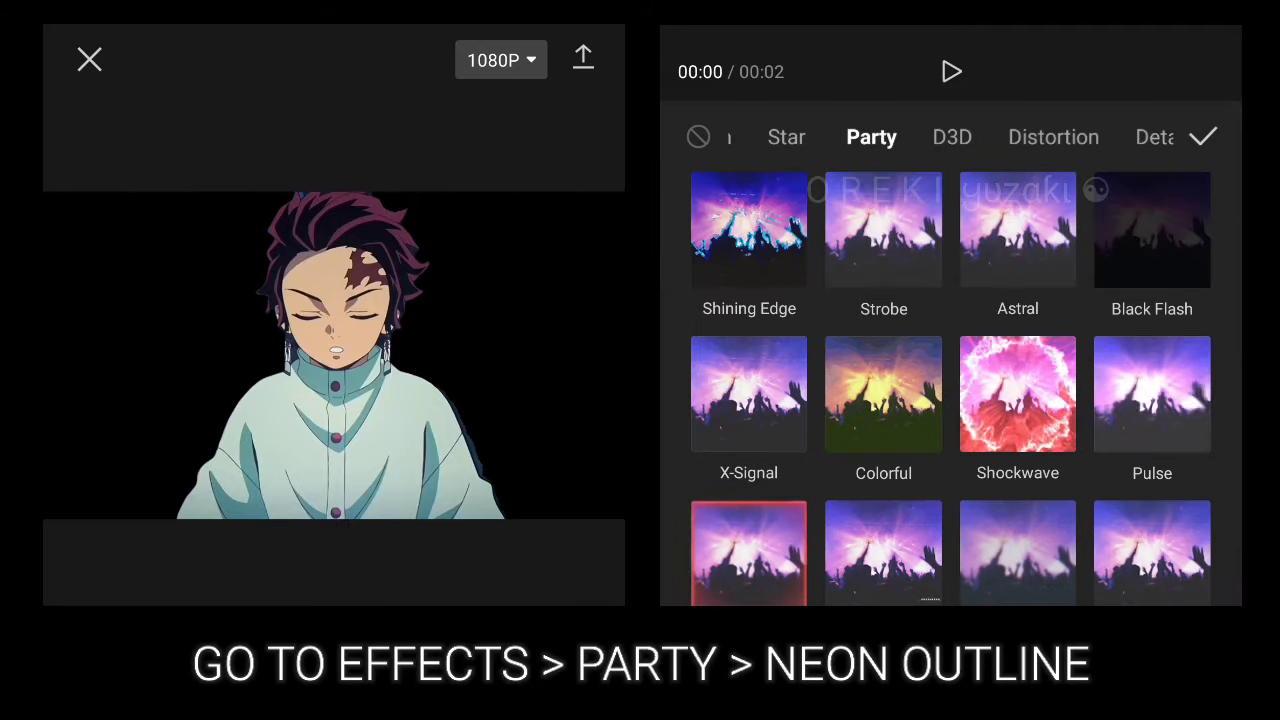
{"action": "scroll", "coordinate": [950, 390], "scroll_direction": "down", "scroll_amount": 7}
{"action": "scroll", "coordinate": [950, 390], "scroll_direction": "down", "scroll_amount": 8}
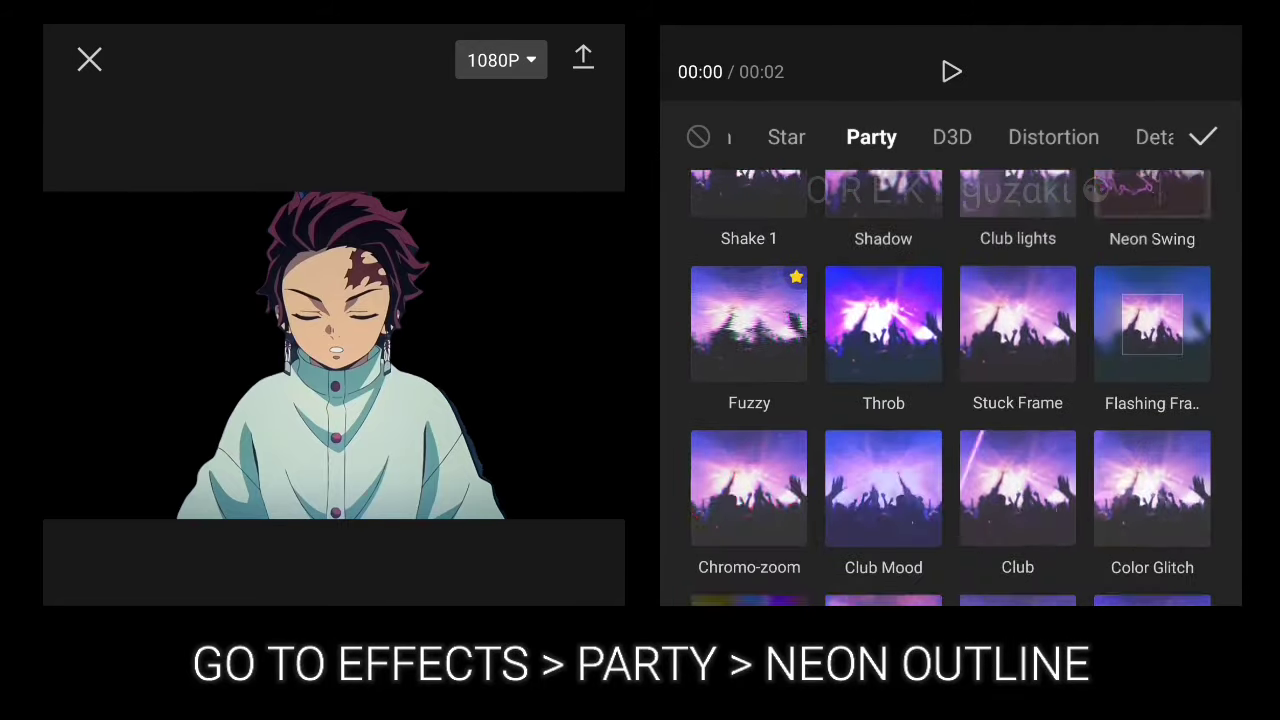
{"action": "left_click", "coordinate": [883, 365]}
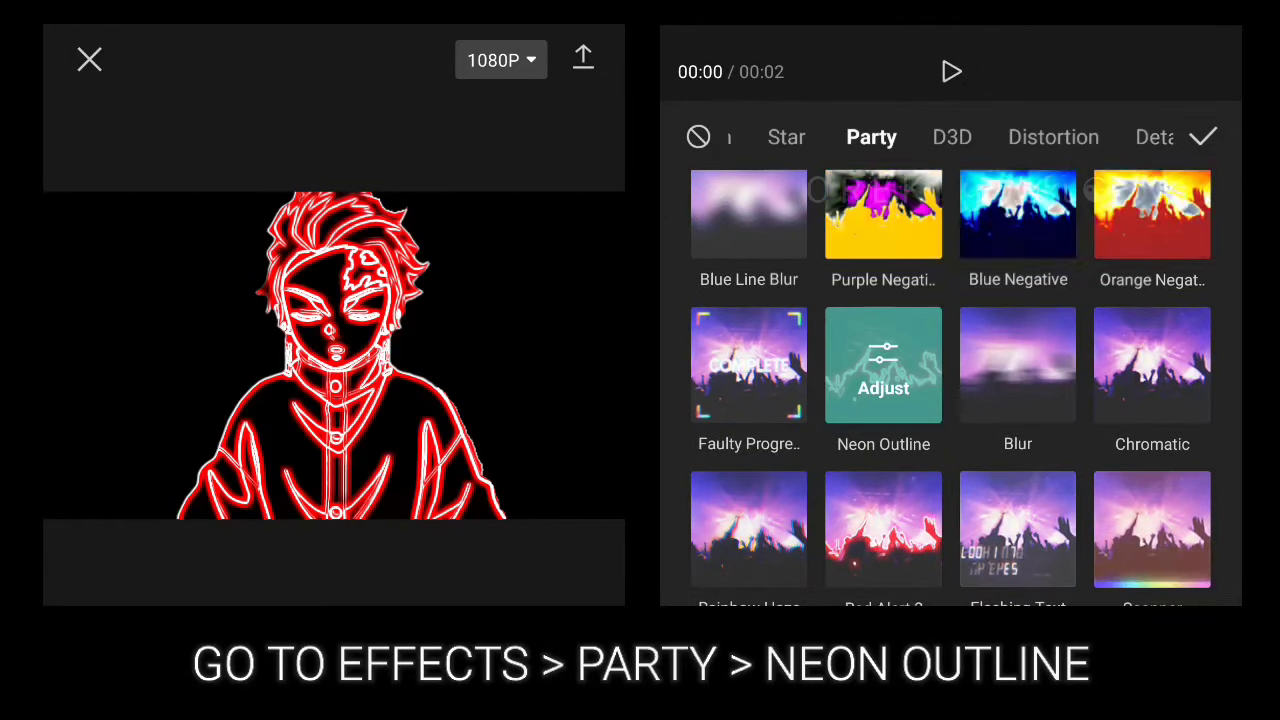
{"action": "left_click", "coordinate": [1203, 137]}
Step: Scrub through the clip to preview the red neon outline, then deselect the effect
{"action": "mouse_move", "coordinate": [1100, 250]}
{"action": "left_mouse_down"}
{"action": "mouse_move", "coordinate": [935, 250]}
{"action": "mouse_move", "coordinate": [1130, 250]}
{"action": "mouse_move", "coordinate": [1002, 250]}
{"action": "left_mouse_up"}
{"action": "left_click_drag", "start_coordinate": [900, 250], "coordinate": [1010, 250]}
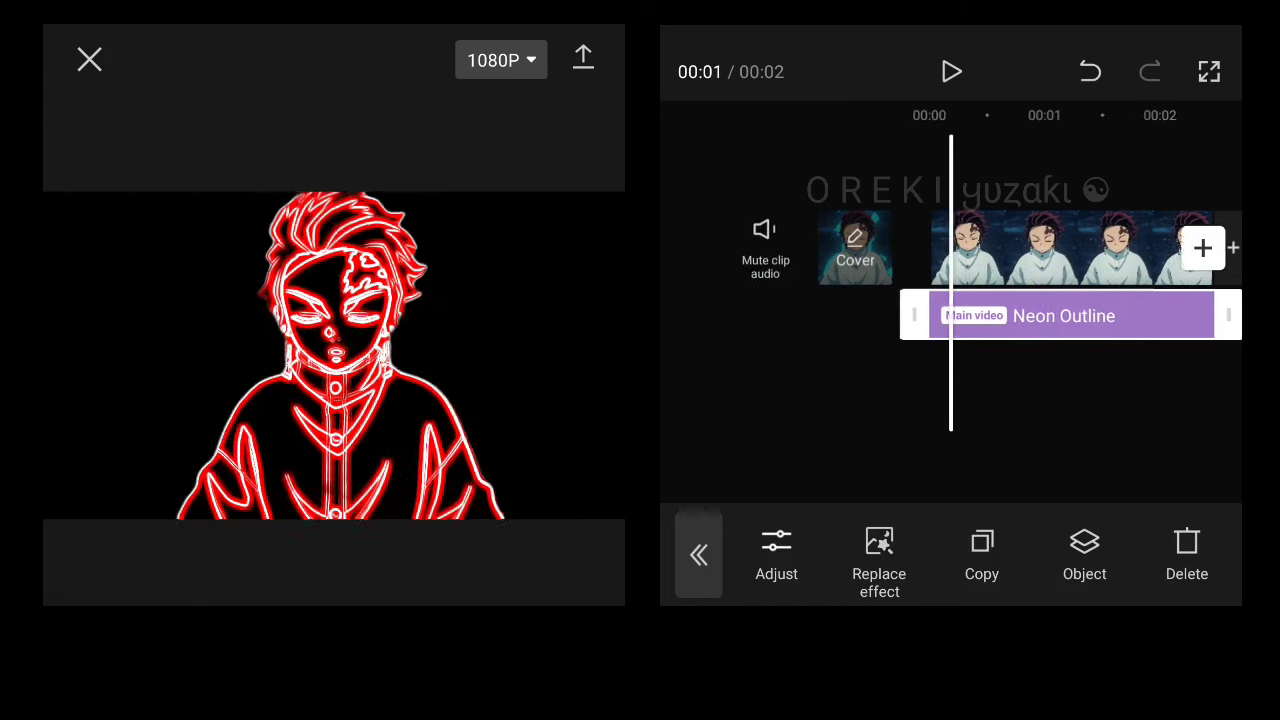
{"action": "left_click", "coordinate": [1050, 430]}
{"action": "left_click", "coordinate": [698, 555]}
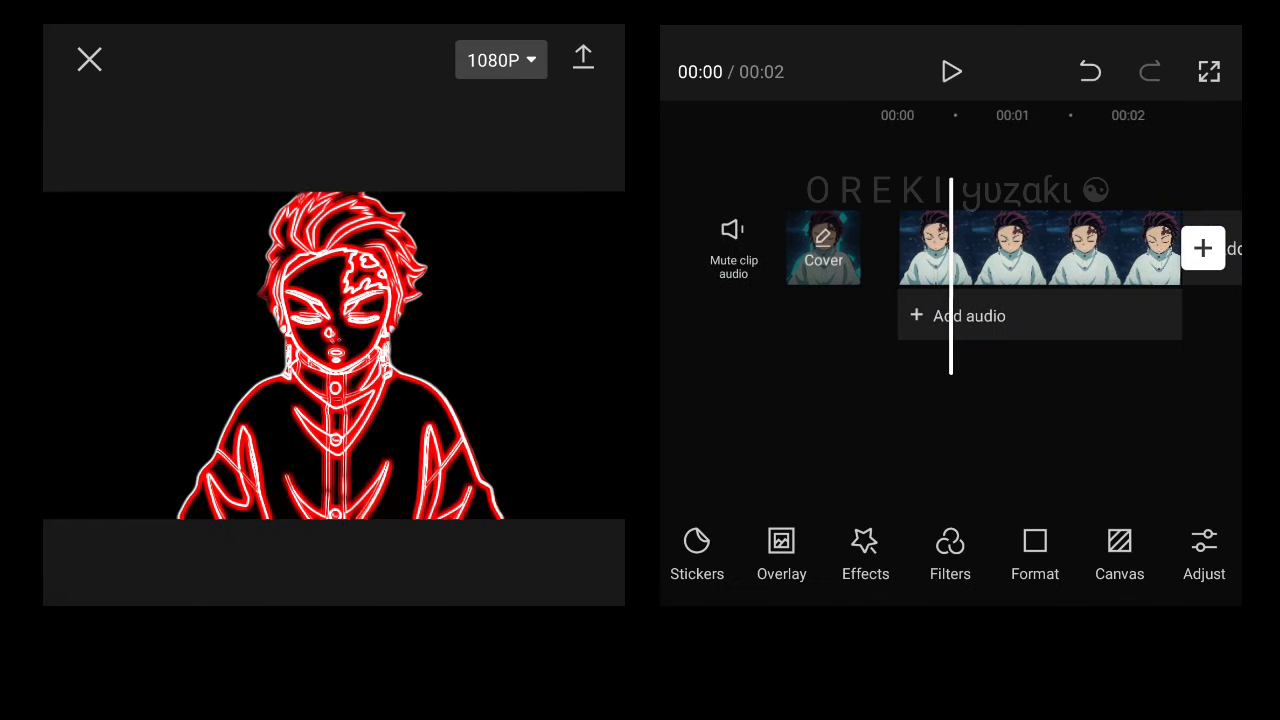
Step: Lower saturation to -43 to turn the outline white, then export the clip
{"action": "left_click", "coordinate": [1204, 550]}
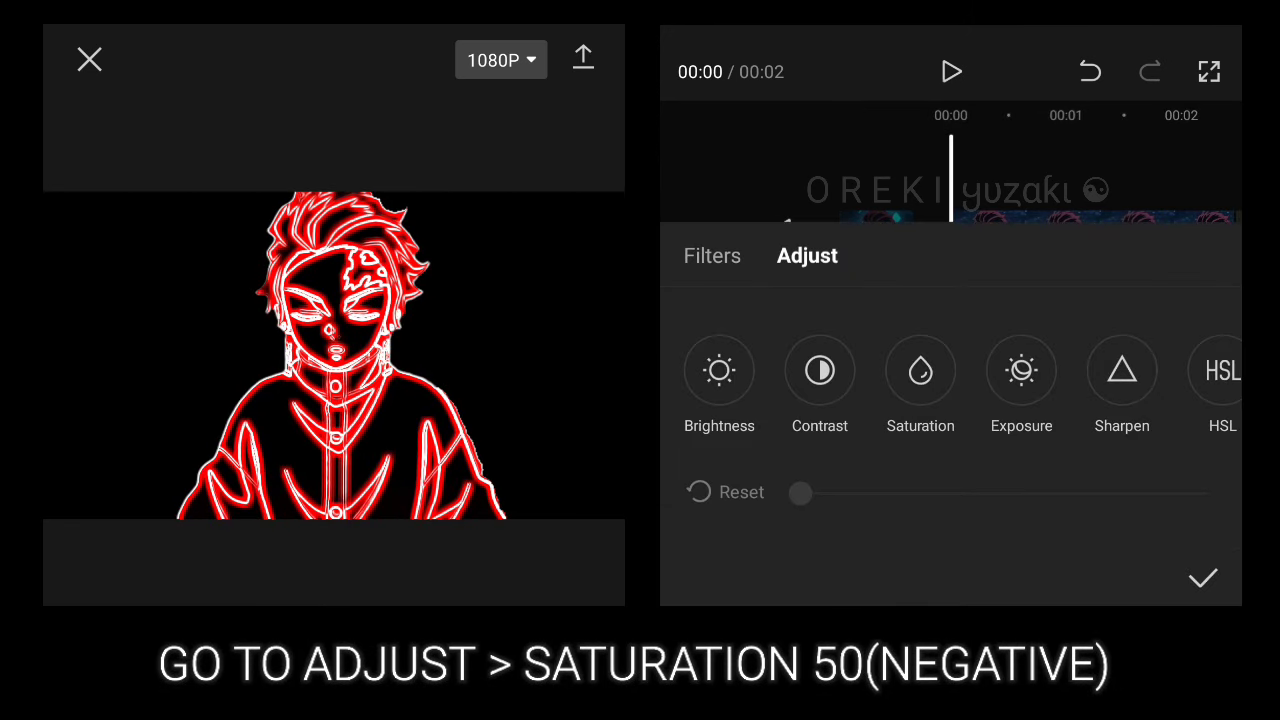
{"action": "left_click", "coordinate": [1203, 574]}
{"action": "left_click", "coordinate": [1045, 555]}
{"action": "left_click", "coordinate": [920, 380]}
{"action": "left_click_drag", "start_coordinate": [1003, 493], "coordinate": [829, 493]}
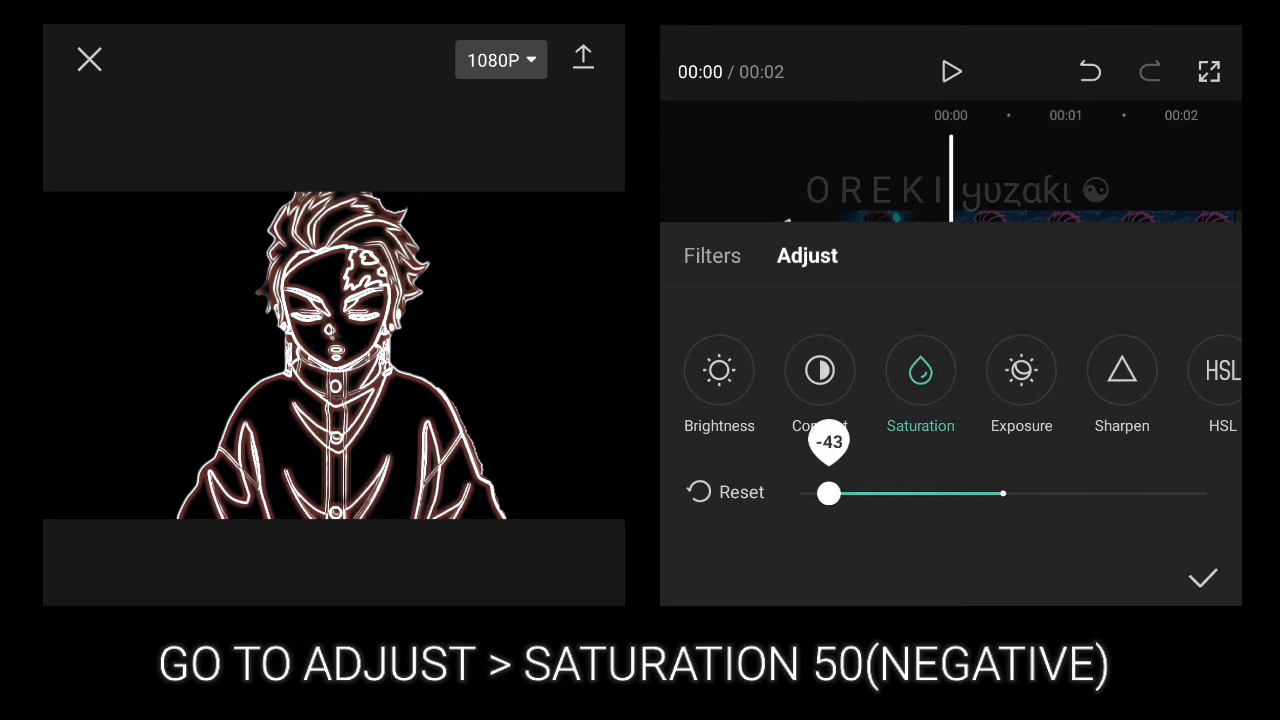
{"action": "left_click", "coordinate": [1203, 578]}
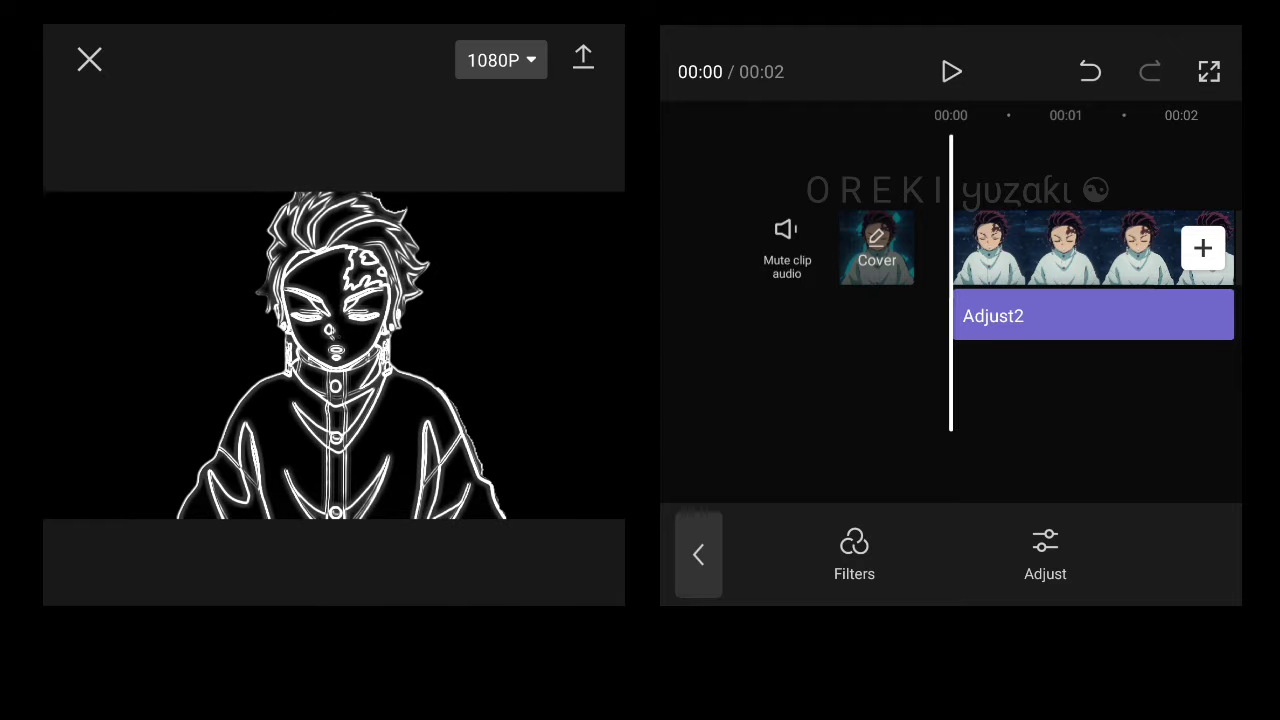
{"action": "left_click", "coordinate": [583, 60]}
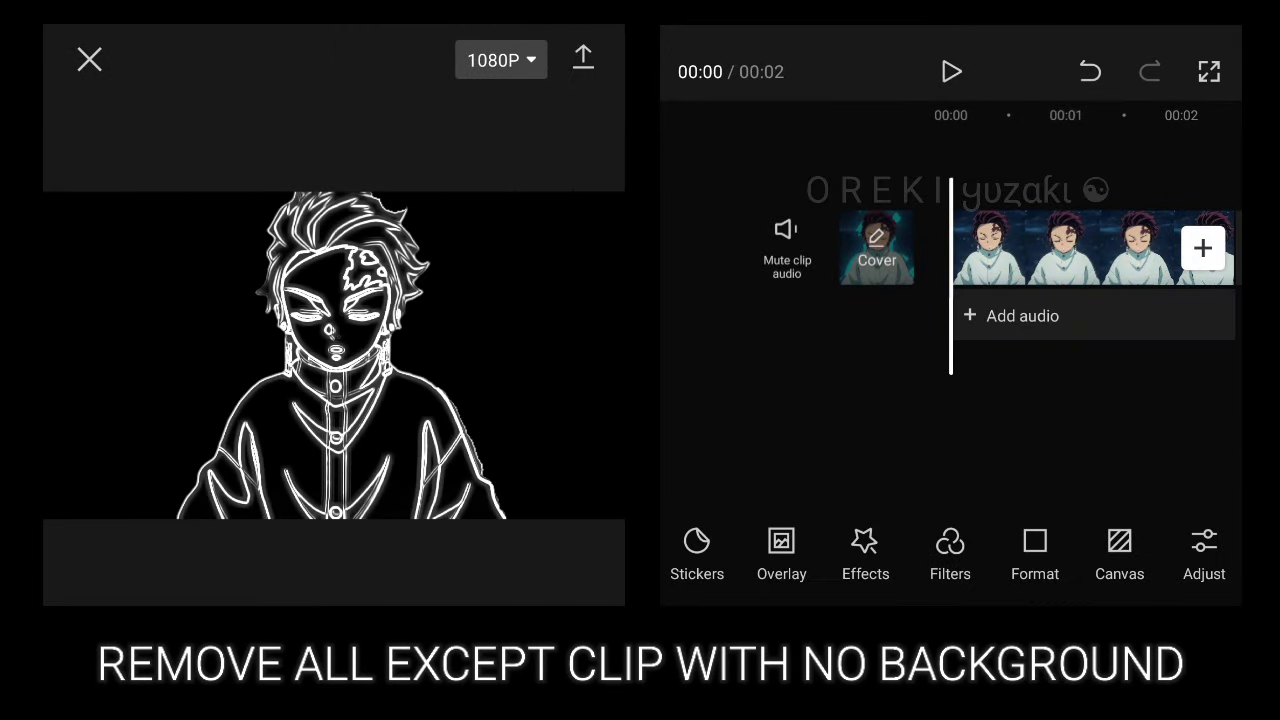
Step: Undo the saturation adjustment and Neon Outline effect, then blend the blue layer in Overlay mode
{"action": "left_click", "coordinate": [1090, 71]}
{"action": "left_click", "coordinate": [1090, 71]}
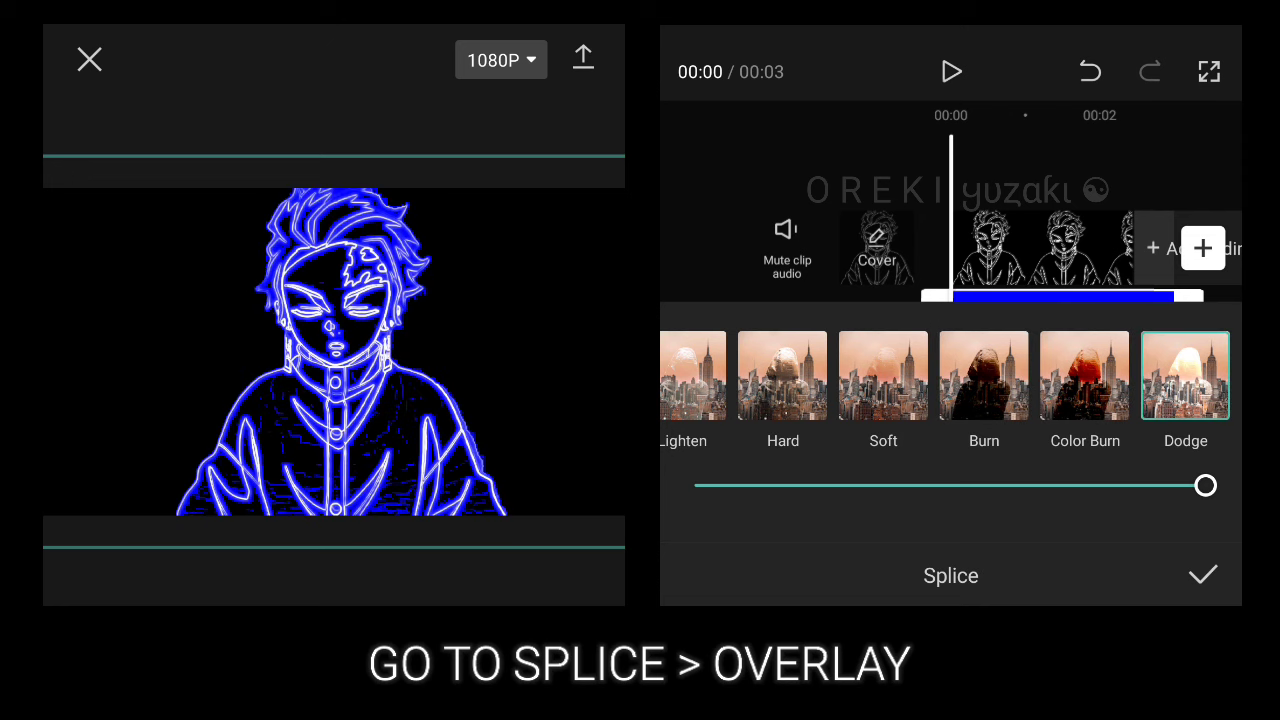
{"action": "left_click", "coordinate": [1018, 375]}
{"action": "left_click", "coordinate": [1203, 575]}
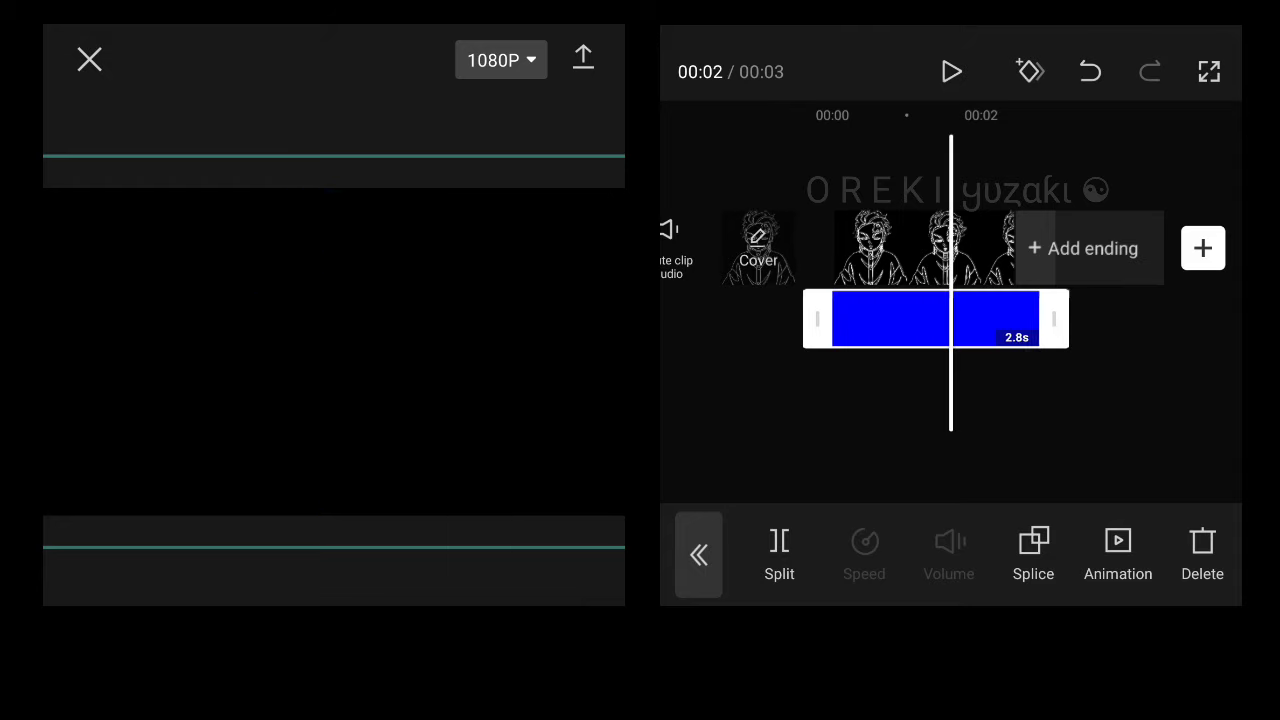
Step: Trim the blue layer to 2.5 seconds and preview the blue tint along the clip
{"action": "left_click_drag", "start_coordinate": [1070, 318], "coordinate": [967, 318]}
{"action": "left_click_drag", "start_coordinate": [800, 400], "coordinate": [950, 400]}
{"action": "mouse_move", "coordinate": [1100, 400]}
{"action": "left_mouse_down"}
{"action": "mouse_move", "coordinate": [840, 400]}
{"action": "mouse_move", "coordinate": [1100, 400]}
{"action": "left_mouse_up"}
{"action": "left_click", "coordinate": [698, 554]}
Step: In HSL, shift the blue hue to -100 for a sky-blue outline
{"action": "left_click_drag", "start_coordinate": [1100, 545], "coordinate": [823, 545]}
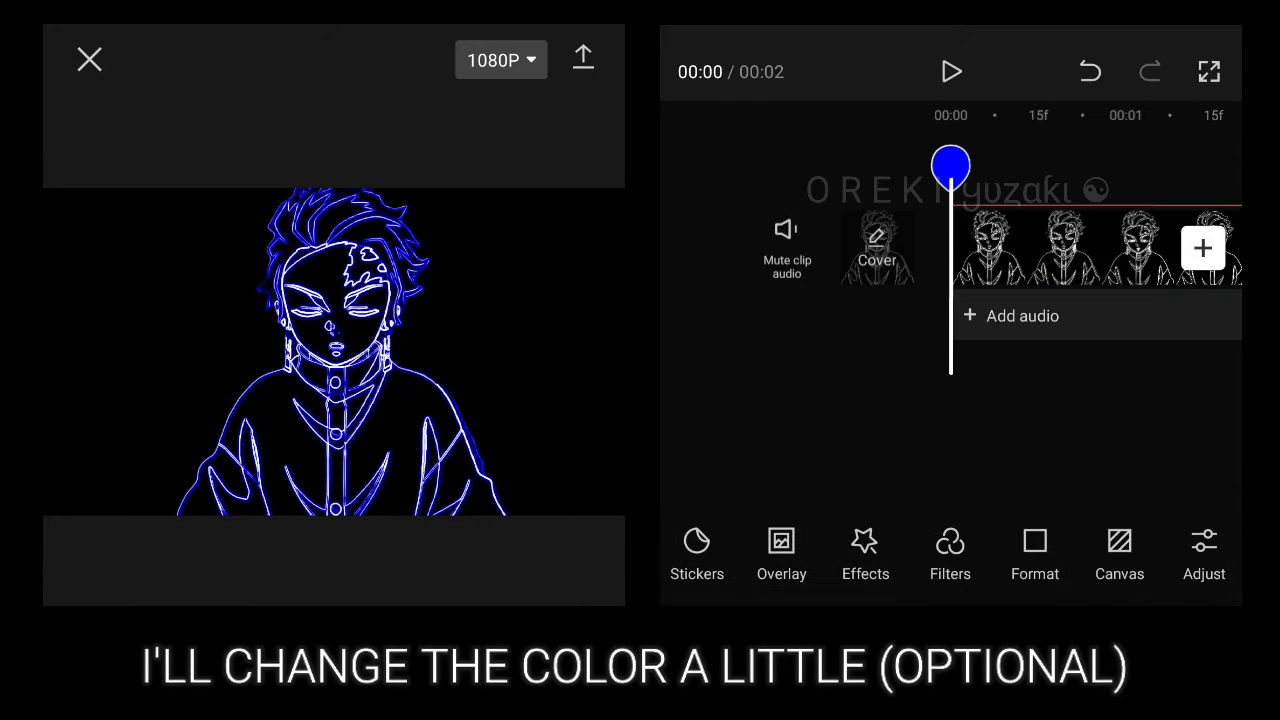
{"action": "left_click", "coordinate": [1203, 543]}
{"action": "left_click_drag", "start_coordinate": [1000, 370], "coordinate": [874, 370]}
{"action": "left_click", "coordinate": [1096, 370]}
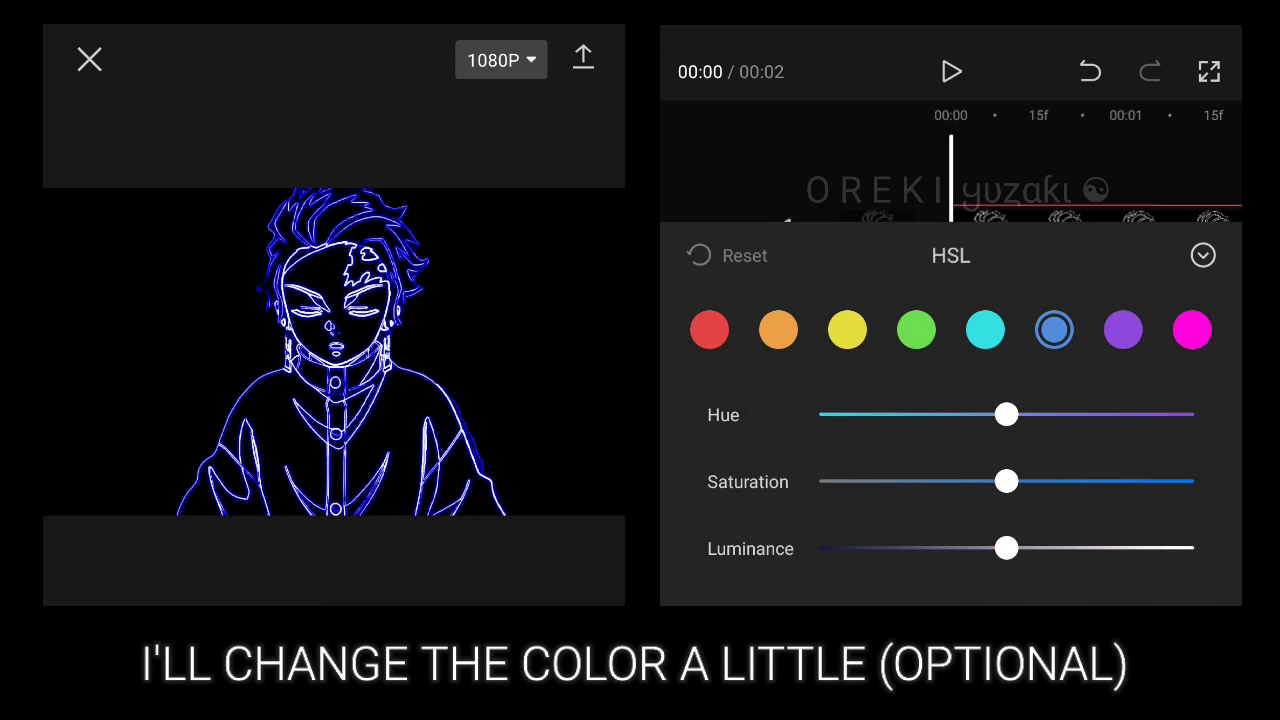
{"action": "left_click_drag", "start_coordinate": [1006, 414], "coordinate": [819, 414]}
{"action": "left_click", "coordinate": [1203, 255]}
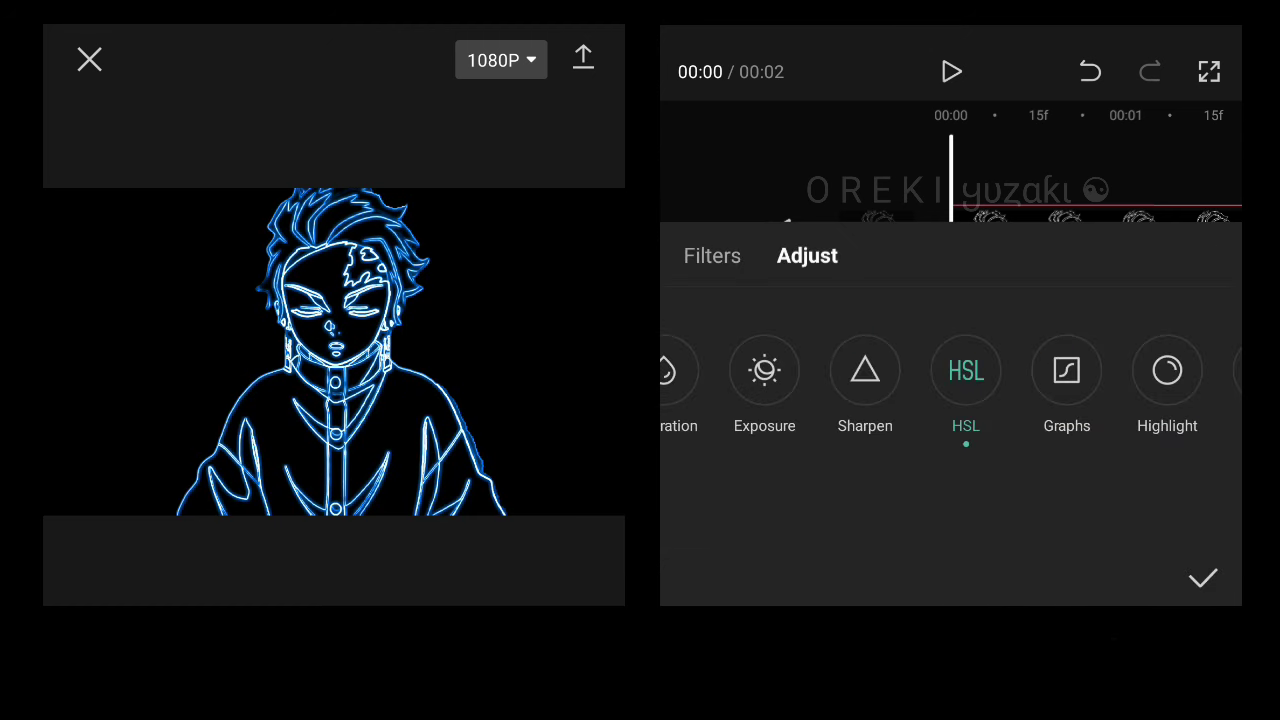
Step: Raise saturation to 30 and cool the colour temperature, then confirm the adjustments
{"action": "left_click", "coordinate": [867, 370]}
{"action": "left_click_drag", "start_coordinate": [1003, 493], "coordinate": [1124, 493]}
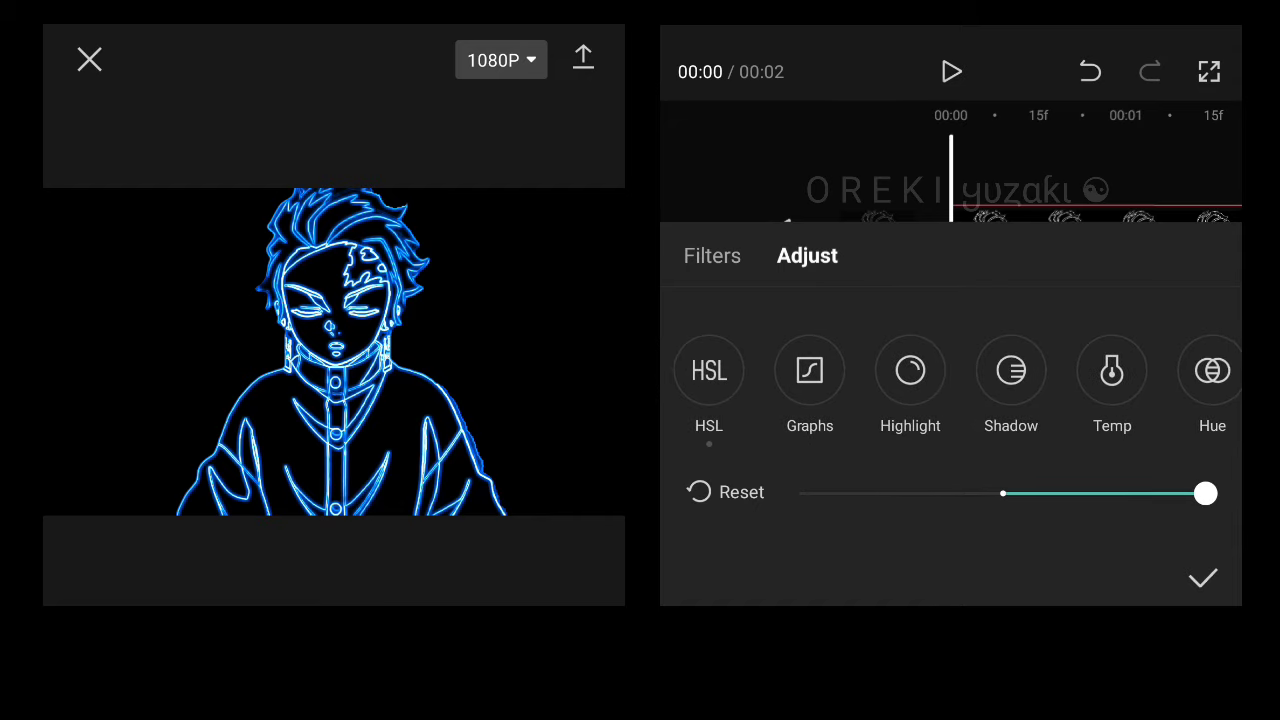
{"action": "left_click", "coordinate": [1112, 370]}
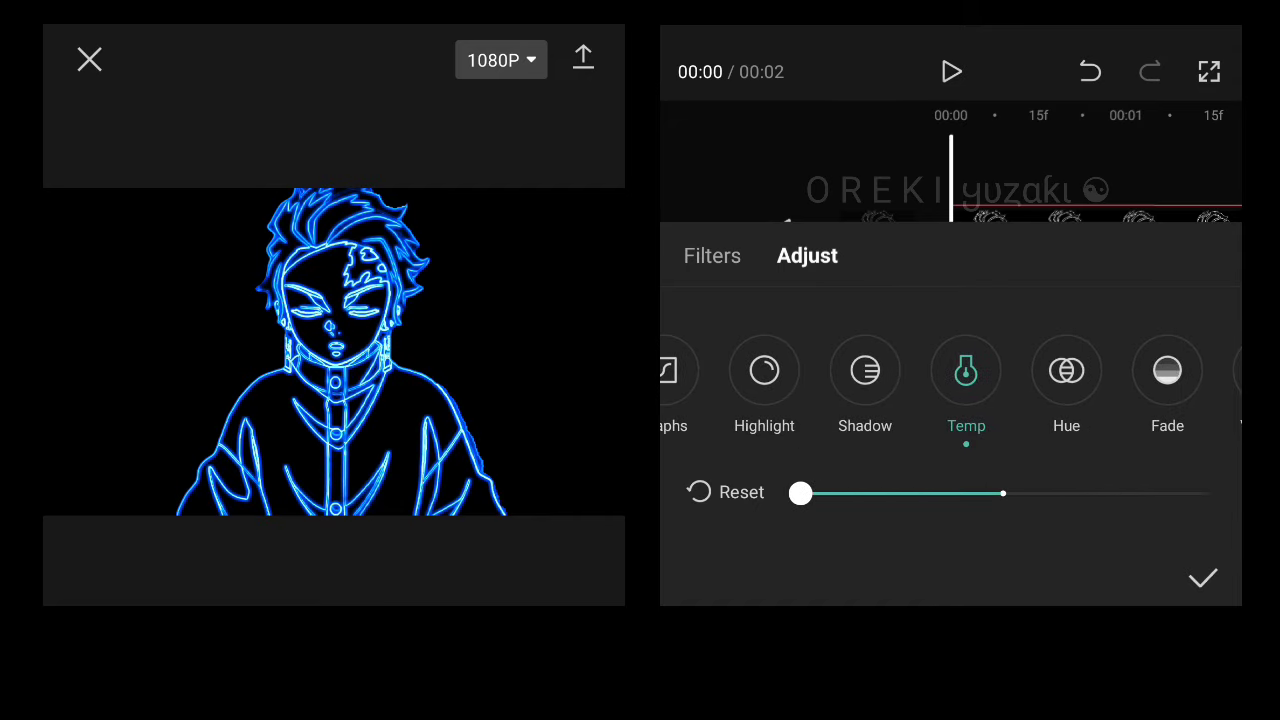
{"action": "left_click", "coordinate": [1203, 578]}
Step: Preview the recoloured outline along the clip and export it
{"action": "mouse_move", "coordinate": [1100, 250]}
{"action": "left_mouse_down"}
{"action": "mouse_move", "coordinate": [870, 250]}
{"action": "mouse_move", "coordinate": [1100, 250]}
{"action": "left_mouse_up"}
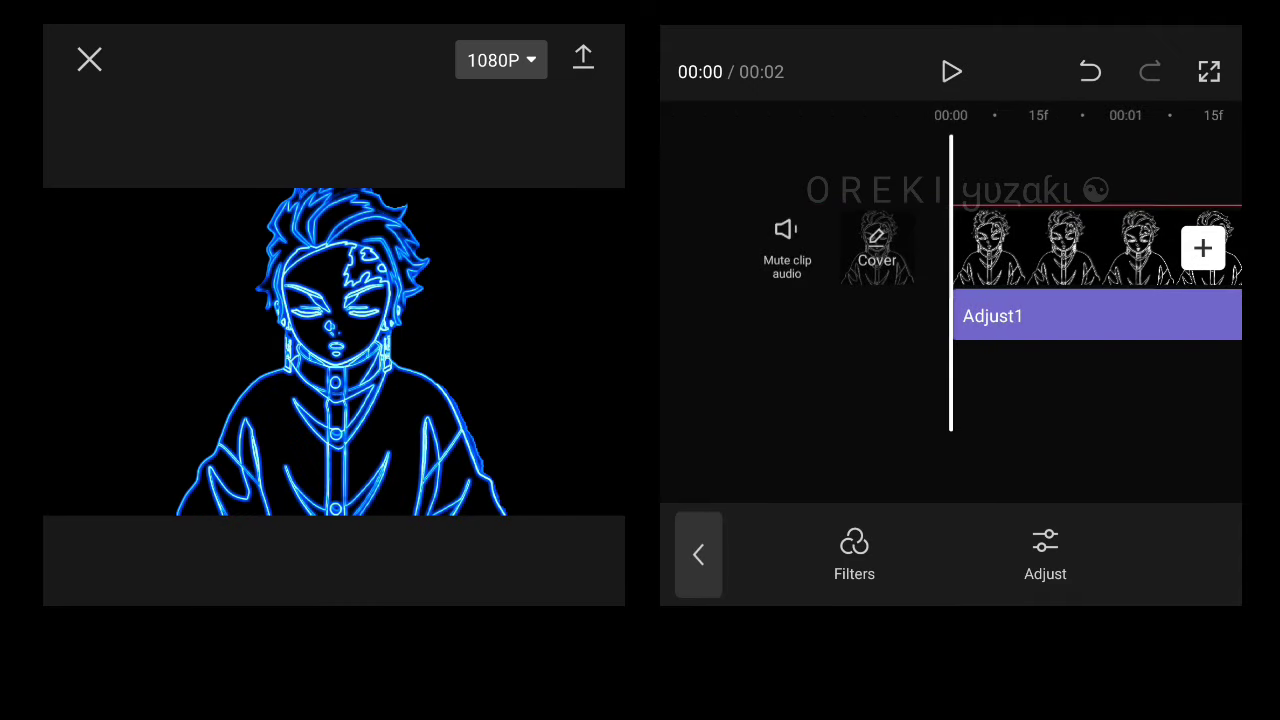
{"action": "left_click", "coordinate": [698, 554]}
{"action": "mouse_move", "coordinate": [950, 166]}
{"action": "left_mouse_down"}
{"action": "mouse_move", "coordinate": [803, 166]}
{"action": "mouse_move", "coordinate": [950, 165]}
{"action": "left_mouse_up"}
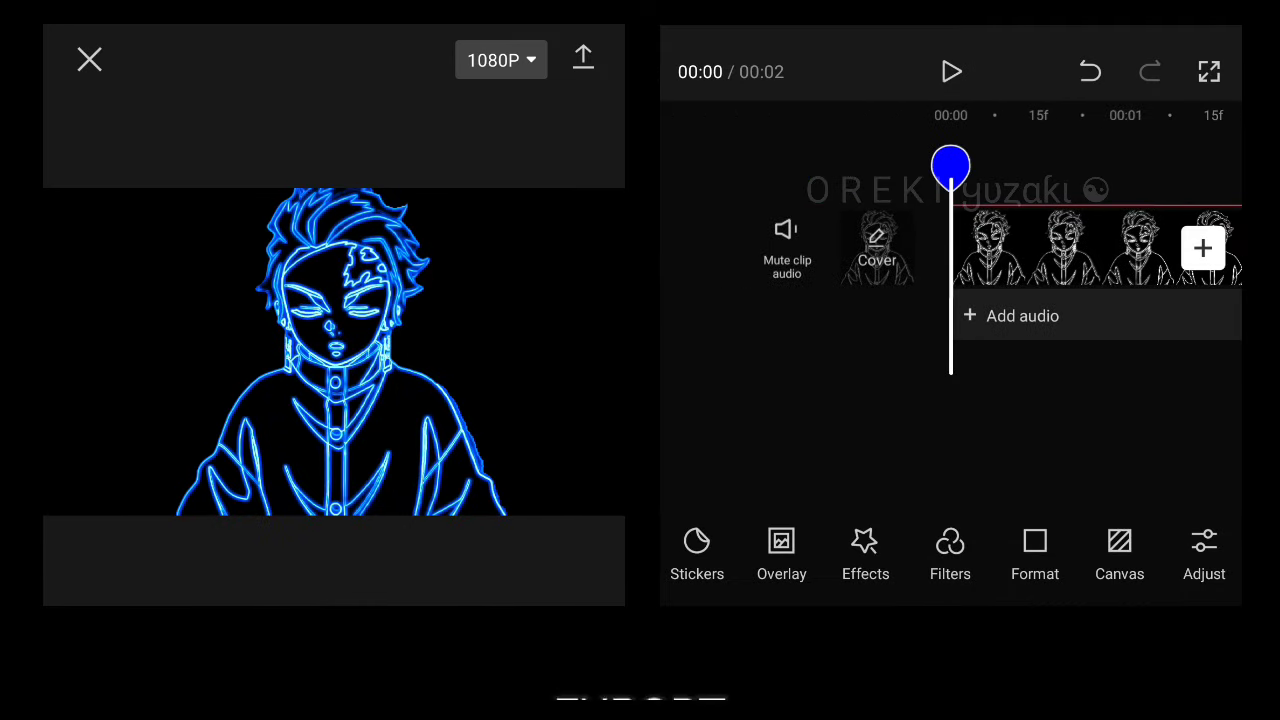
{"action": "left_click", "coordinate": [583, 58]}
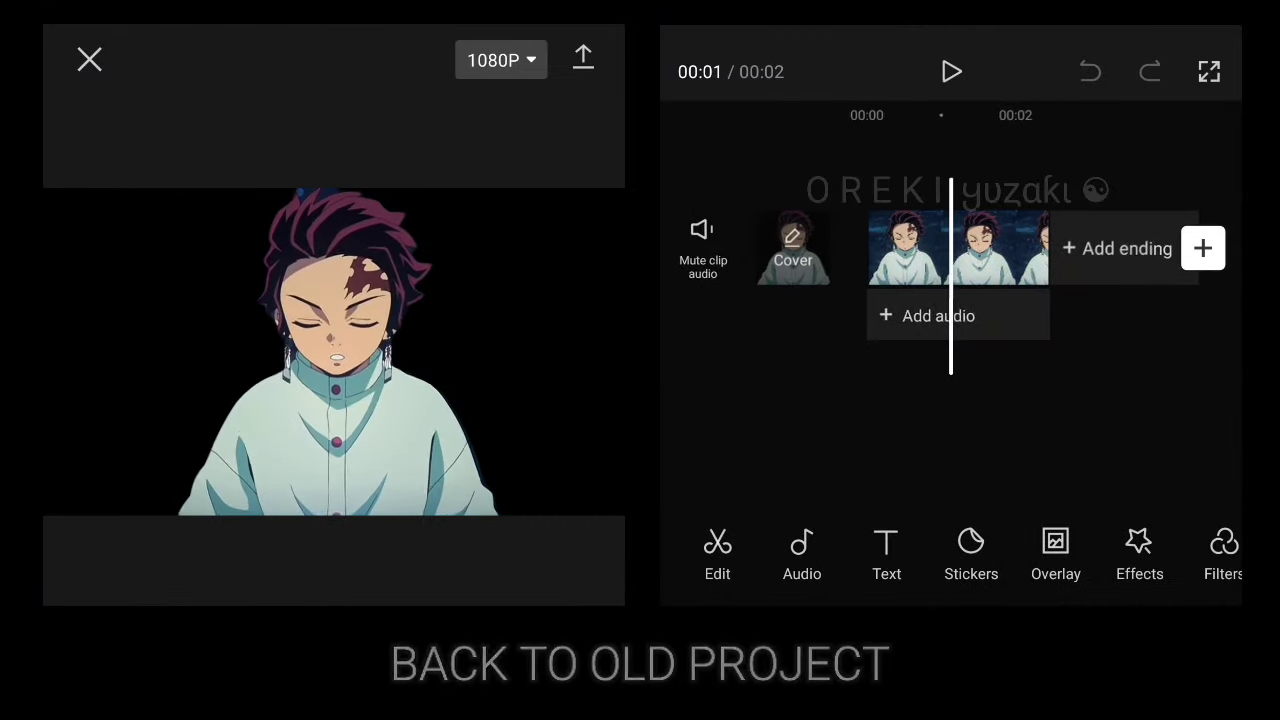
Step: Open the original character project from the project list
{"action": "left_click", "coordinate": [955, 248]}
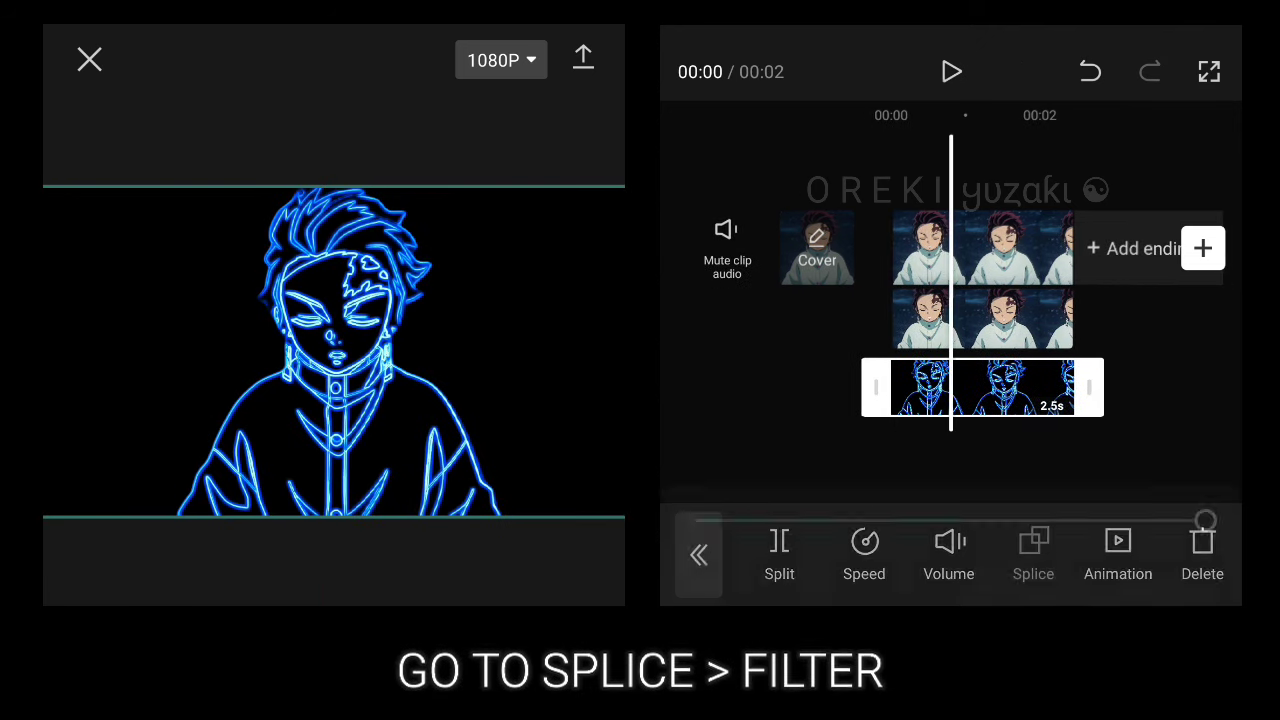
Step: Select the middle blue outline overlay clip and arrange it on the timeline
{"action": "scroll", "coordinate": [960, 555], "scroll_direction": "right", "scroll_amount": 3}
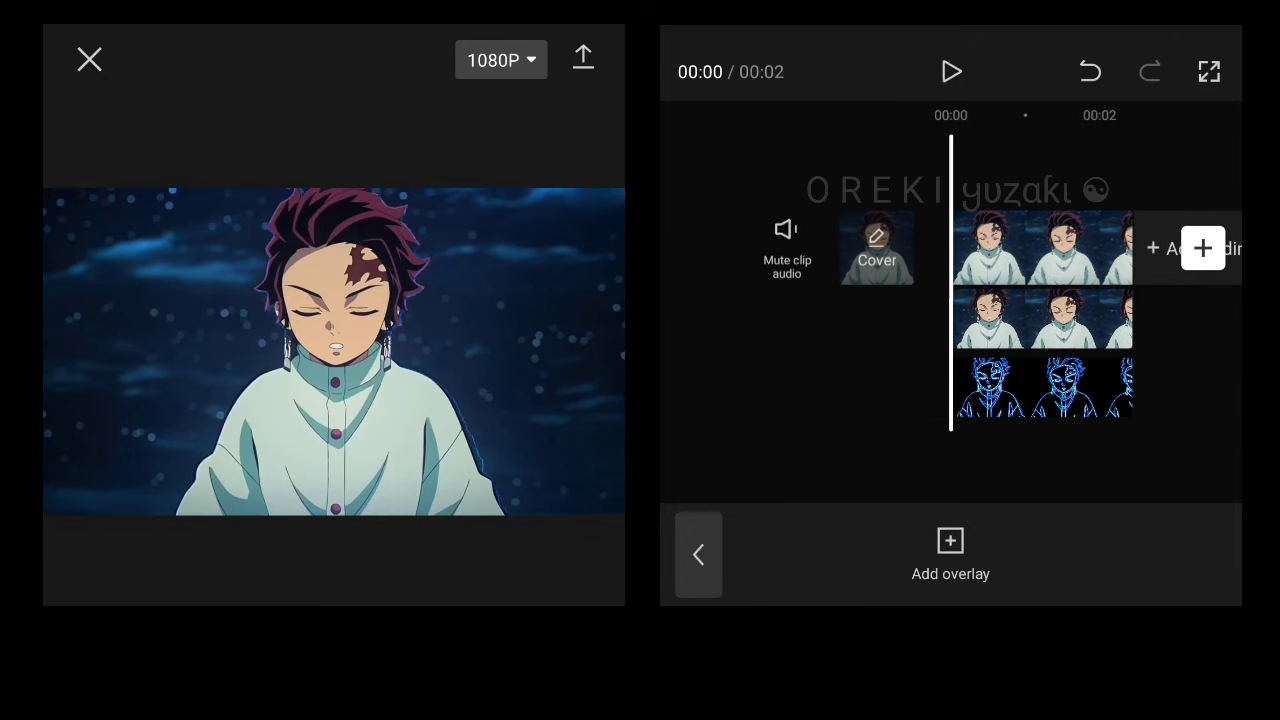
{"action": "left_click", "coordinate": [1042, 318]}
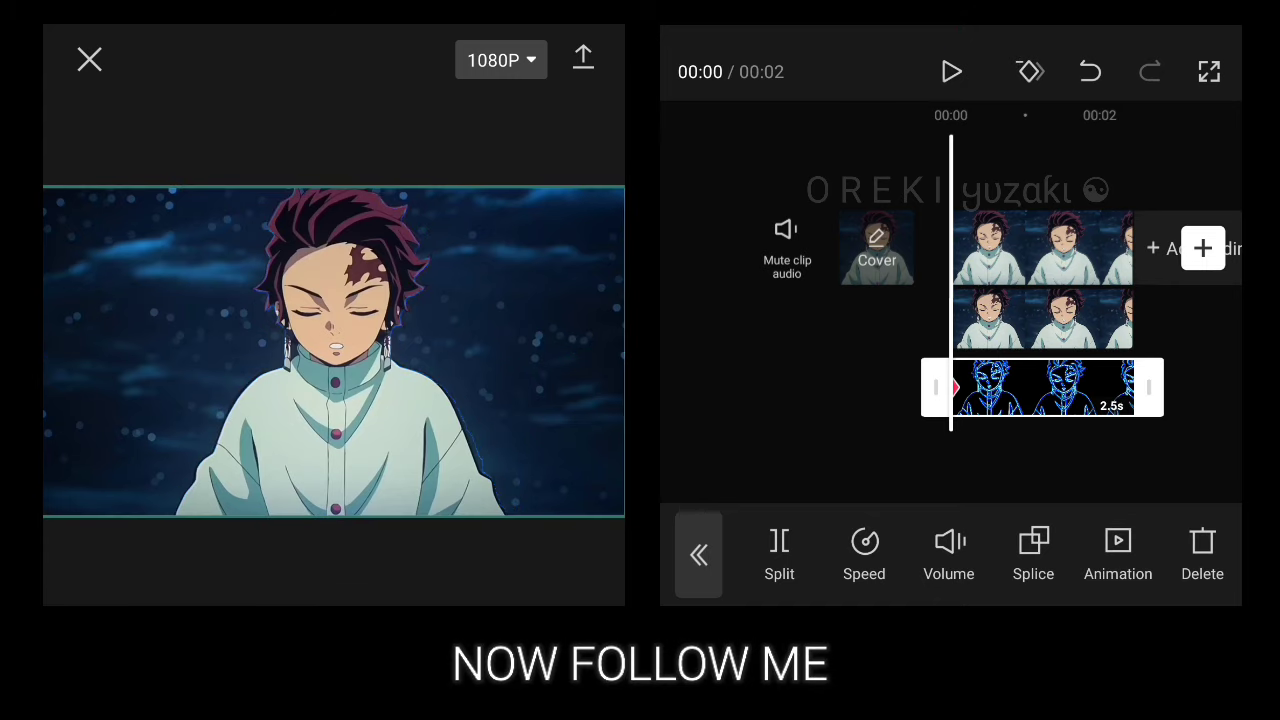
{"action": "left_click_drag", "start_coordinate": [1040, 320], "coordinate": [960, 320]}
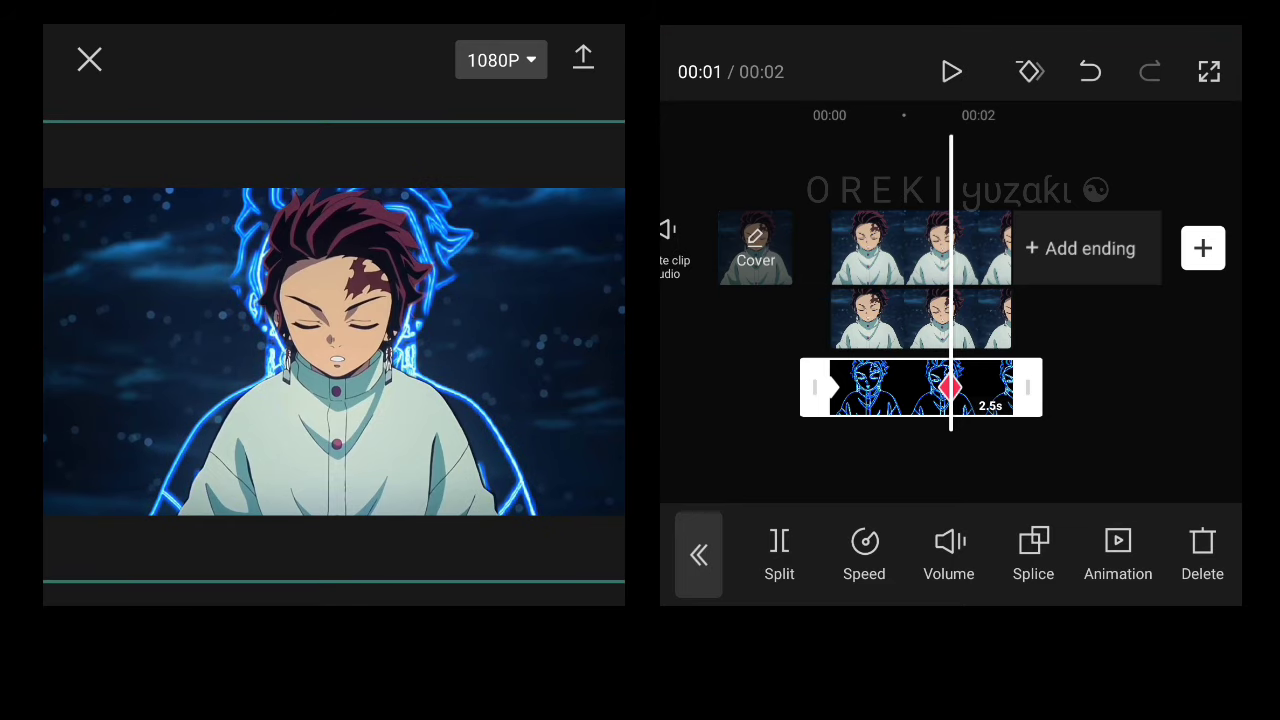
Step: Keyframe the outline overlay fading to 0 opacity with an Ease Out 1 curve
{"action": "scroll", "coordinate": [950, 300], "scroll_direction": "left", "scroll_amount": 2}
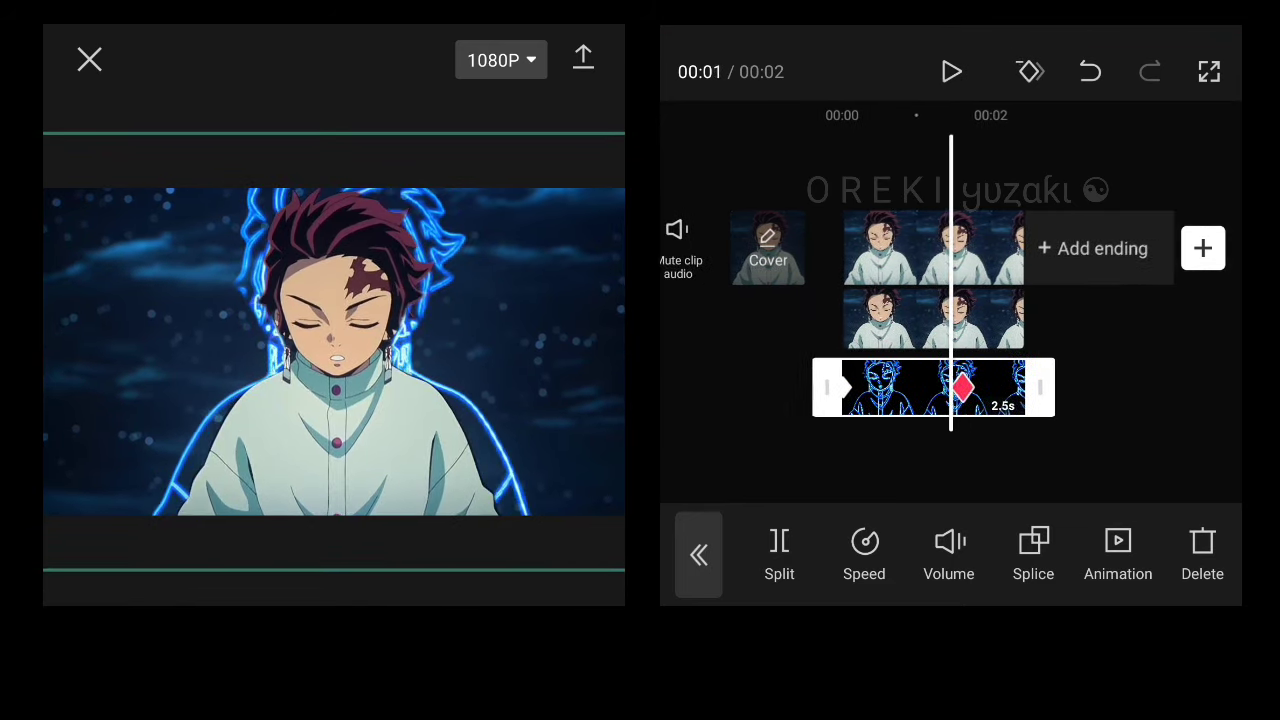
{"action": "scroll", "coordinate": [950, 300], "scroll_direction": "right", "scroll_amount": 2}
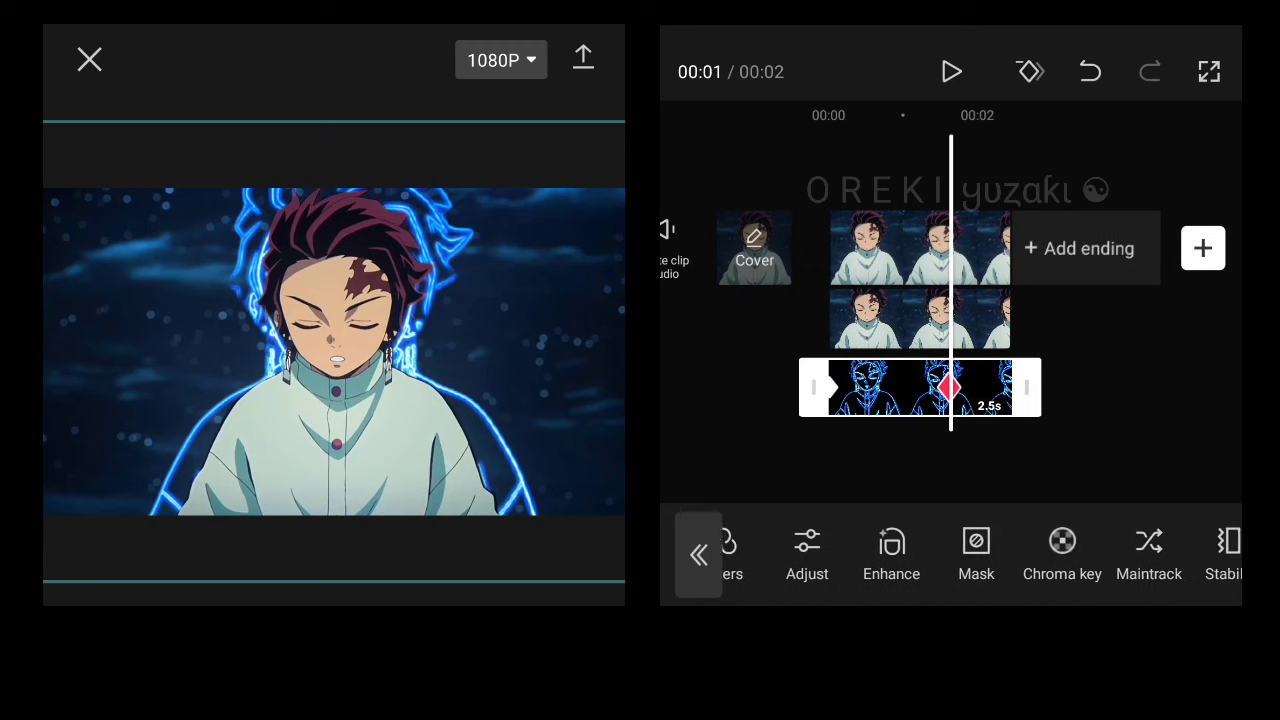
{"action": "left_click", "coordinate": [1176, 555]}
{"action": "left_click_drag", "start_coordinate": [1103, 476], "coordinate": [920, 476]}
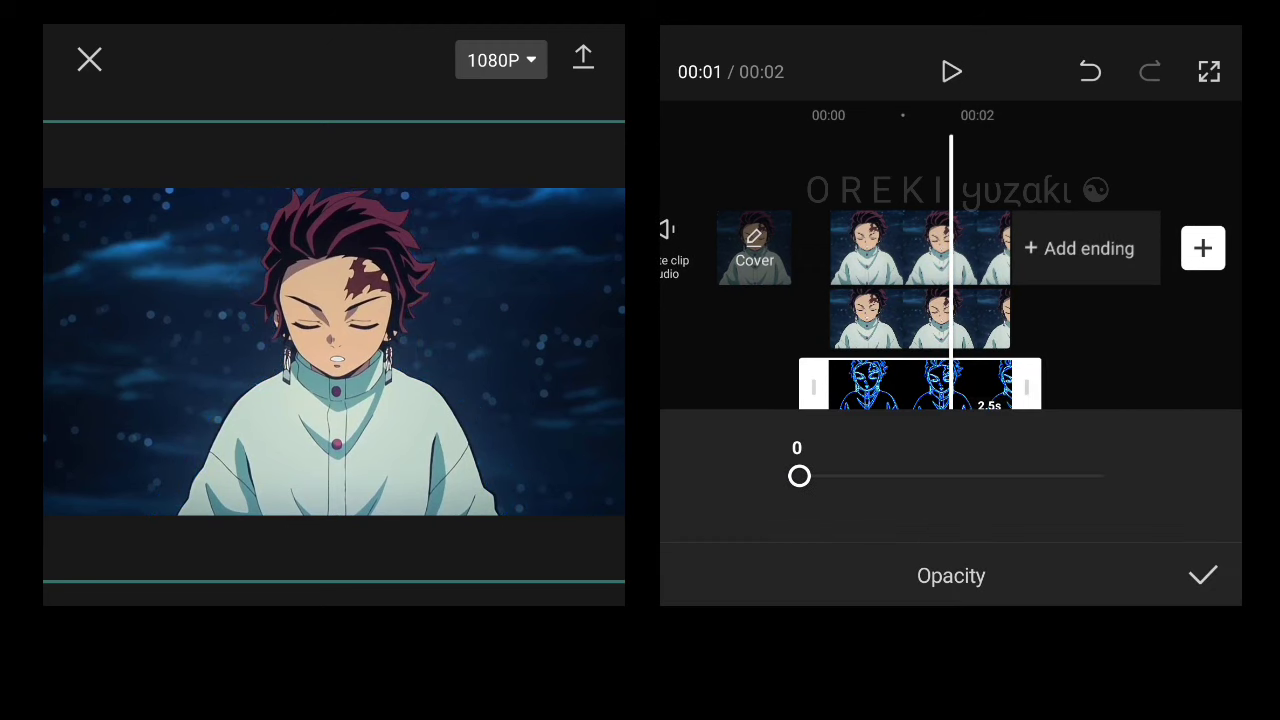
{"action": "left_click", "coordinate": [1203, 575]}
{"action": "scroll", "coordinate": [950, 300], "scroll_direction": "left", "scroll_amount": 3}
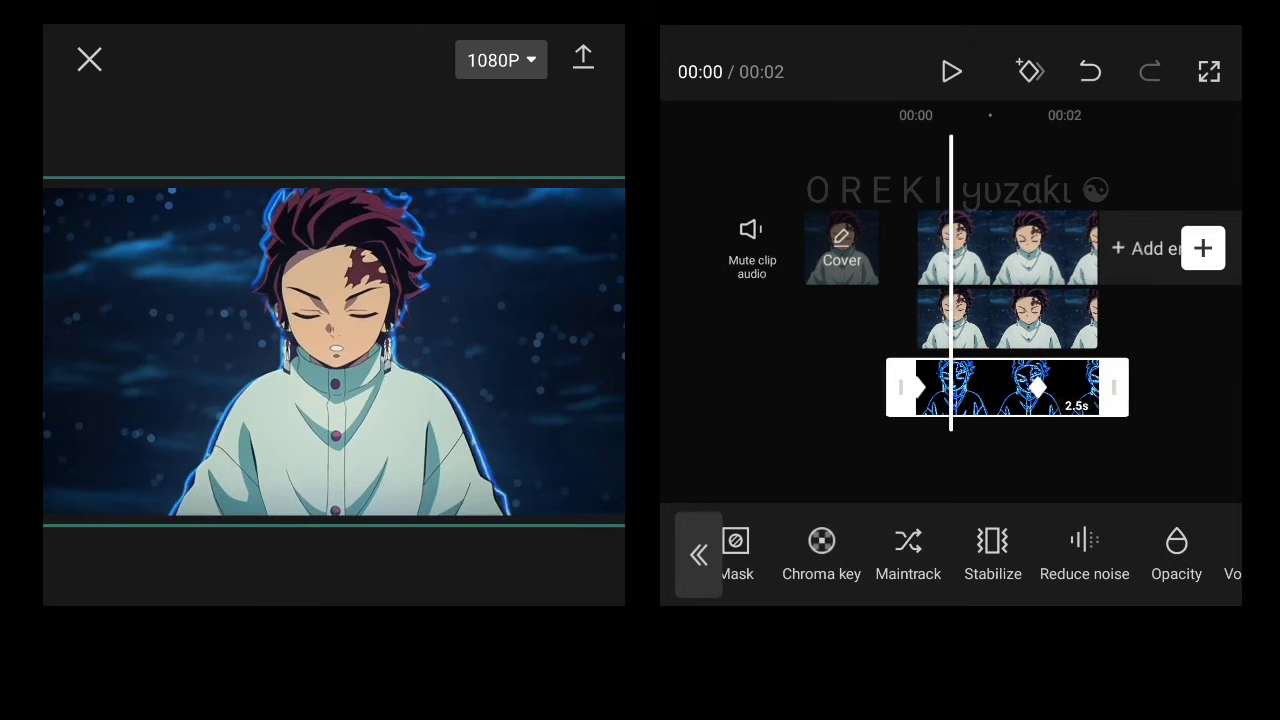
{"action": "left_click", "coordinate": [1204, 555]}
{"action": "left_click", "coordinate": [1197, 440]}
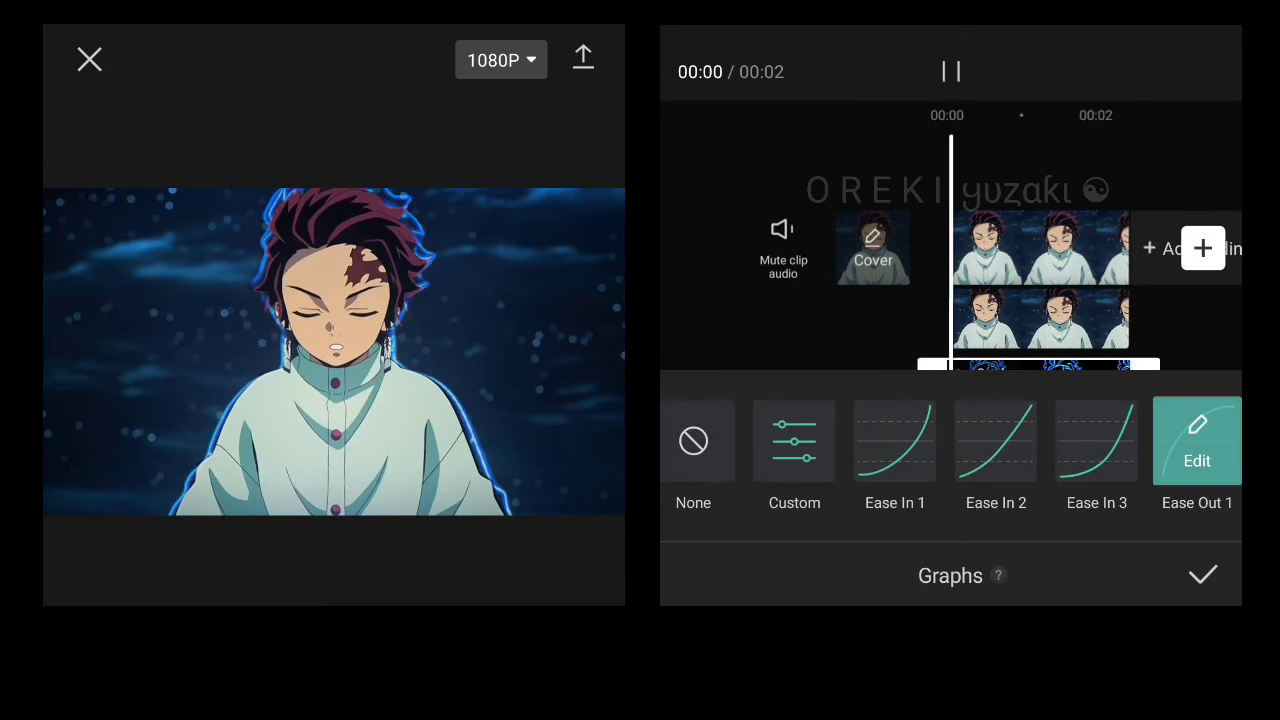
{"action": "left_click", "coordinate": [1203, 575]}
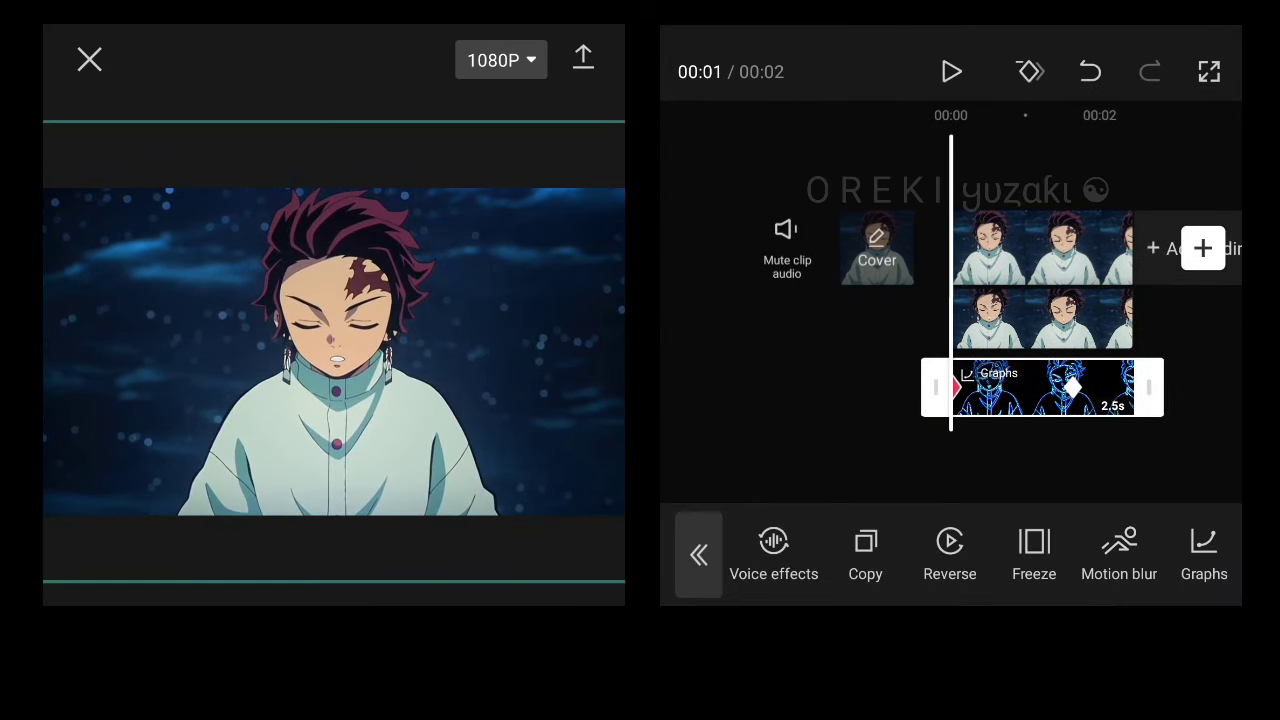
Step: Add a keyframe at 00:02 on the overlay and apply the Ease Out 1 curve
{"action": "scroll", "coordinate": [950, 300], "scroll_direction": "right", "scroll_amount": 2}
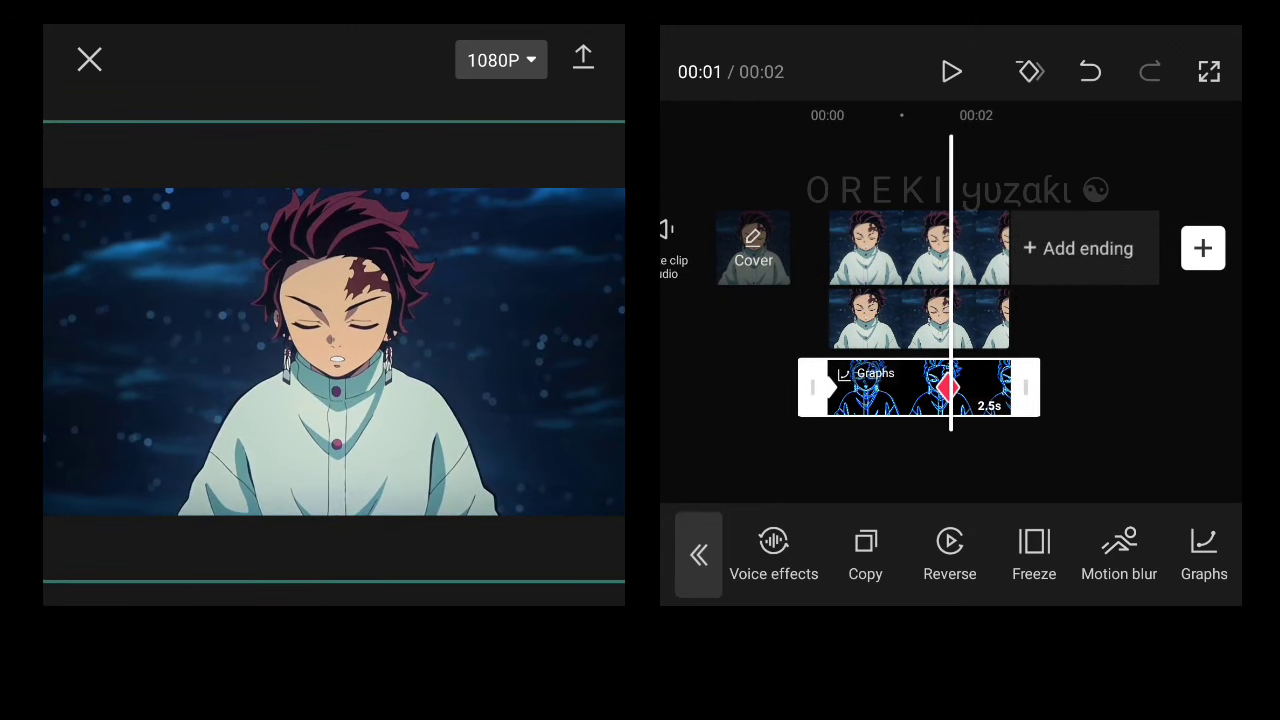
{"action": "scroll", "coordinate": [950, 300], "scroll_direction": "right", "scroll_amount": 1}
{"action": "left_click", "coordinate": [1030, 71]}
{"action": "scroll", "coordinate": [950, 300], "scroll_direction": "left", "scroll_amount": 1}
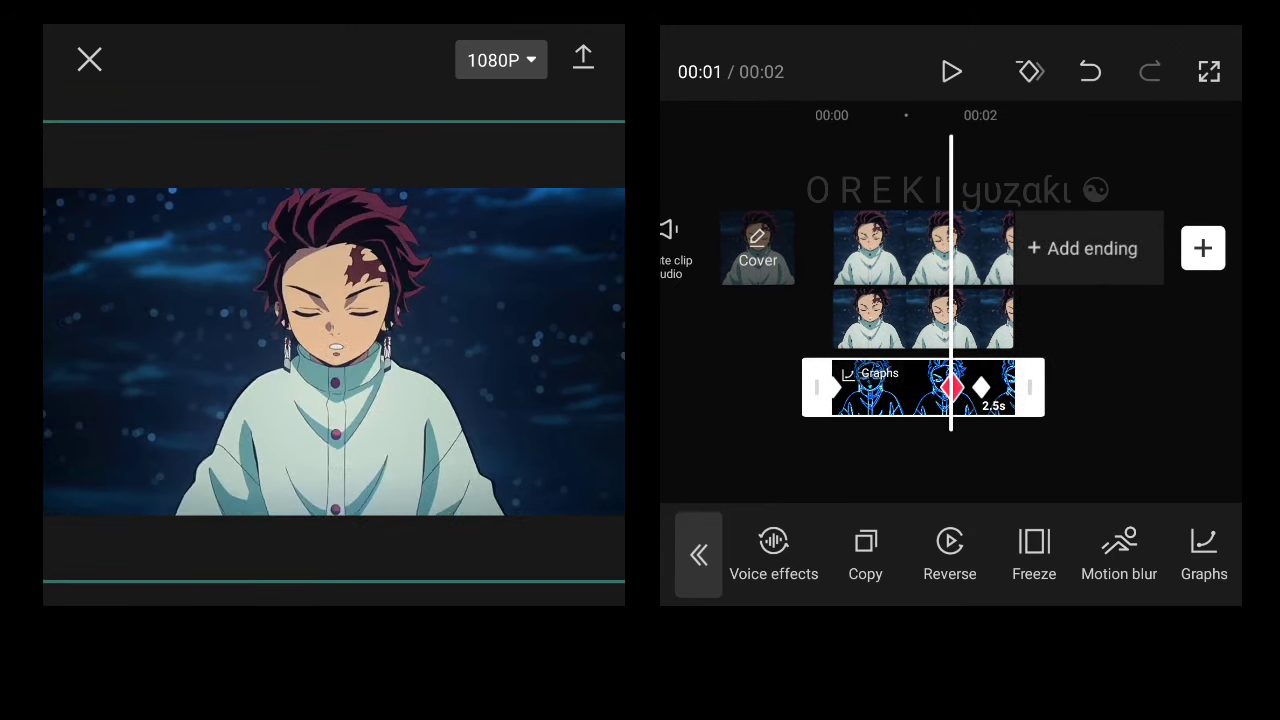
{"action": "scroll", "coordinate": [950, 300], "scroll_direction": "left", "scroll_amount": 1}
{"action": "scroll", "coordinate": [950, 300], "scroll_direction": "right", "scroll_amount": 2}
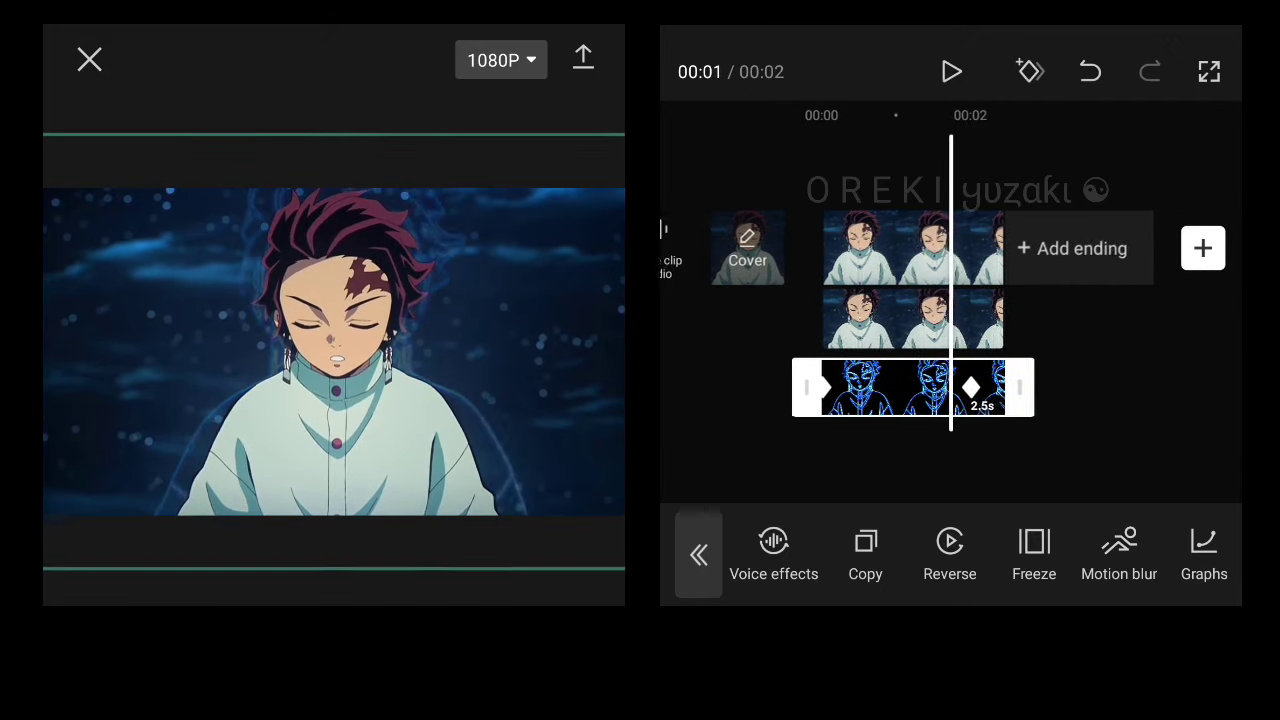
{"action": "left_click", "coordinate": [1204, 555]}
{"action": "left_click", "coordinate": [1200, 443]}
{"action": "left_click", "coordinate": [1203, 571]}
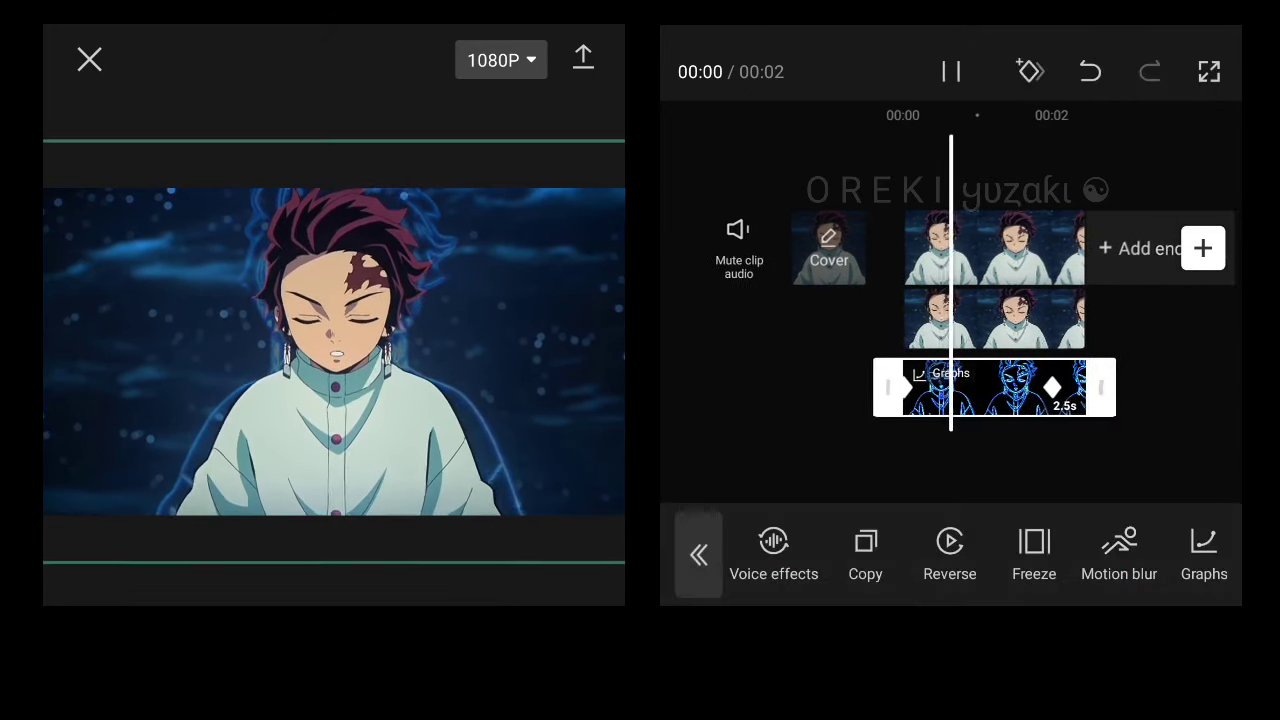
{"action": "left_click_drag", "start_coordinate": [800, 555], "coordinate": [860, 555]}
Step: Duplicate the outline overlay and move the copy to a new row starting at 00:00
{"action": "left_click", "coordinate": [960, 555]}
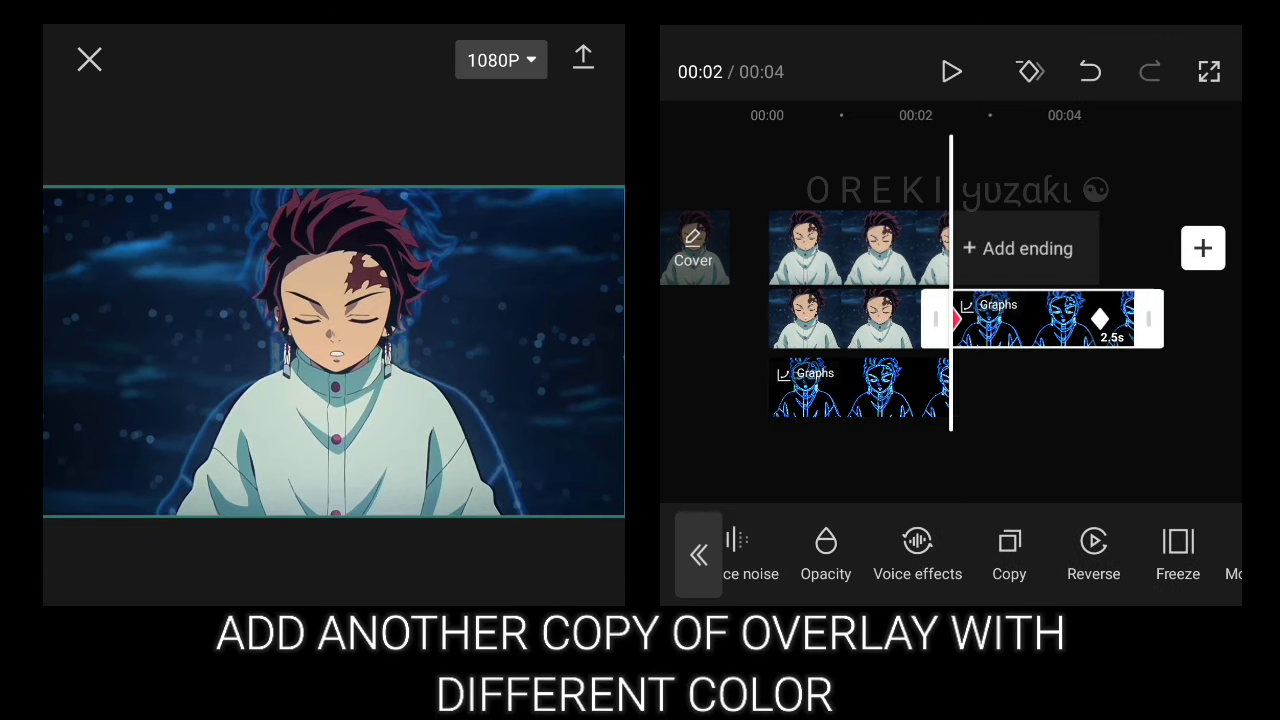
{"action": "left_click_drag", "start_coordinate": [1040, 320], "coordinate": [886, 455]}
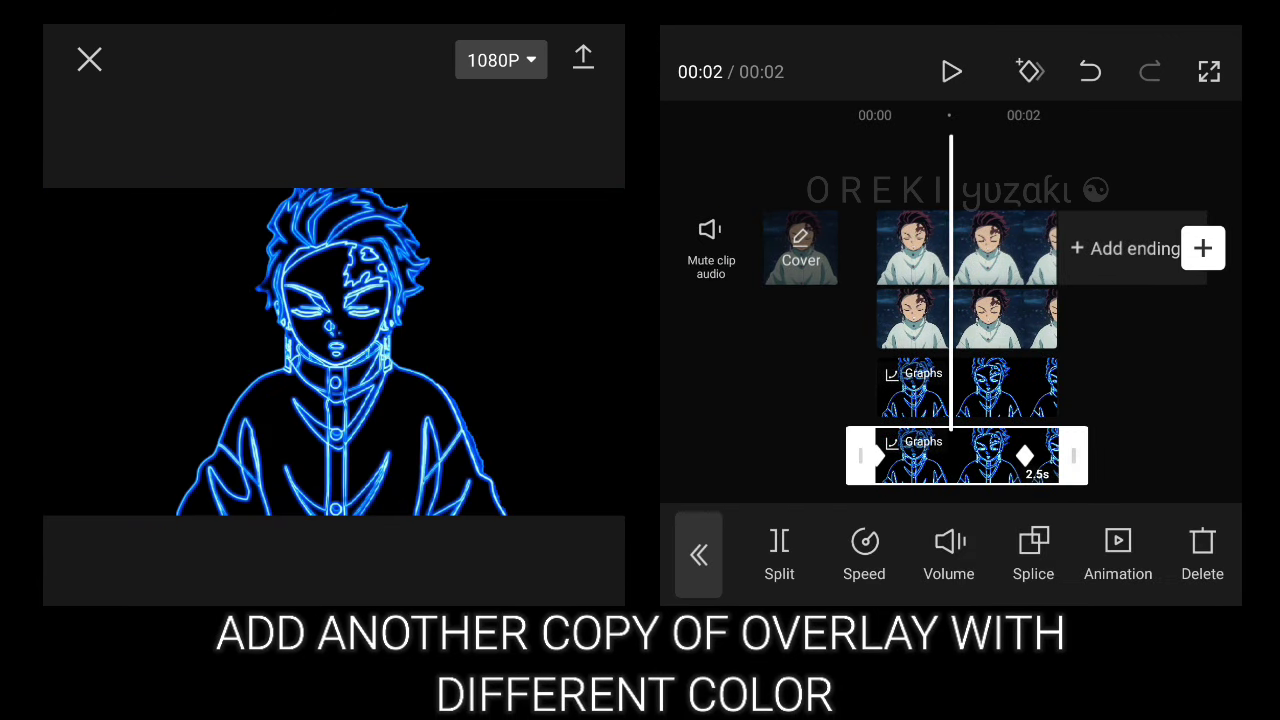
{"action": "scroll", "coordinate": [915, 300], "scroll_direction": "right", "scroll_amount": 3}
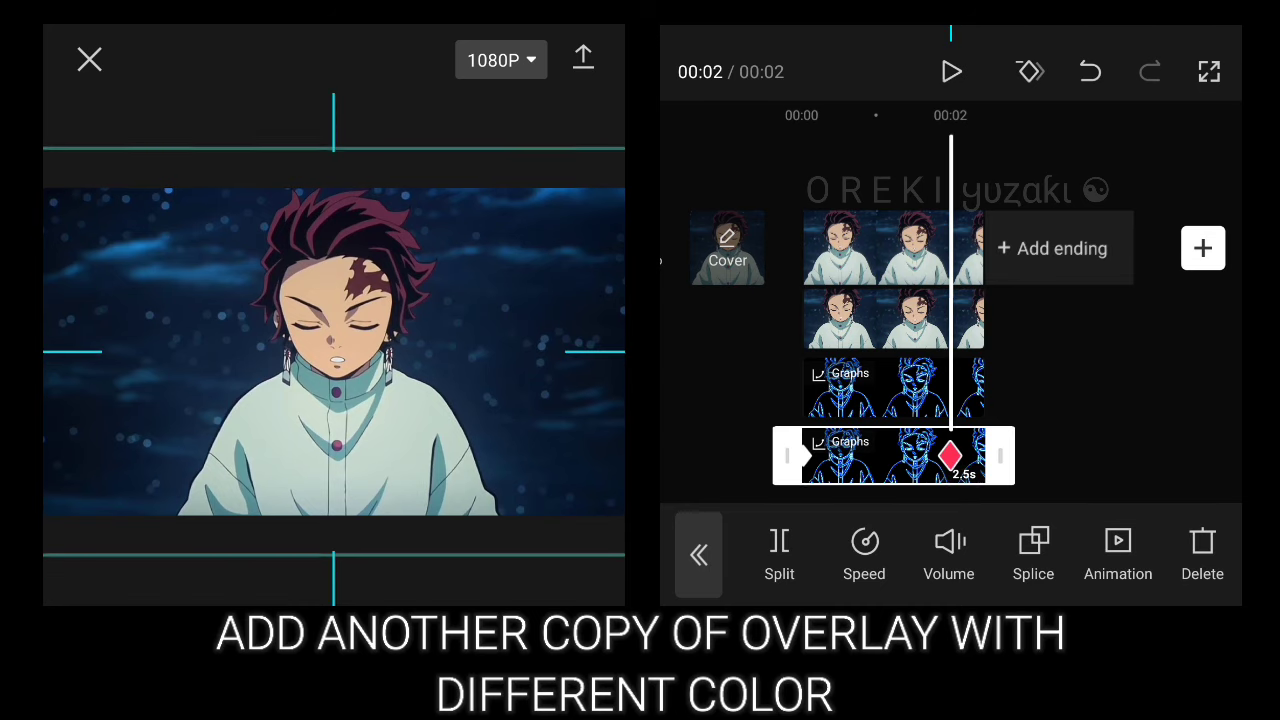
{"action": "scroll", "coordinate": [950, 350], "scroll_direction": "left", "scroll_amount": 5}
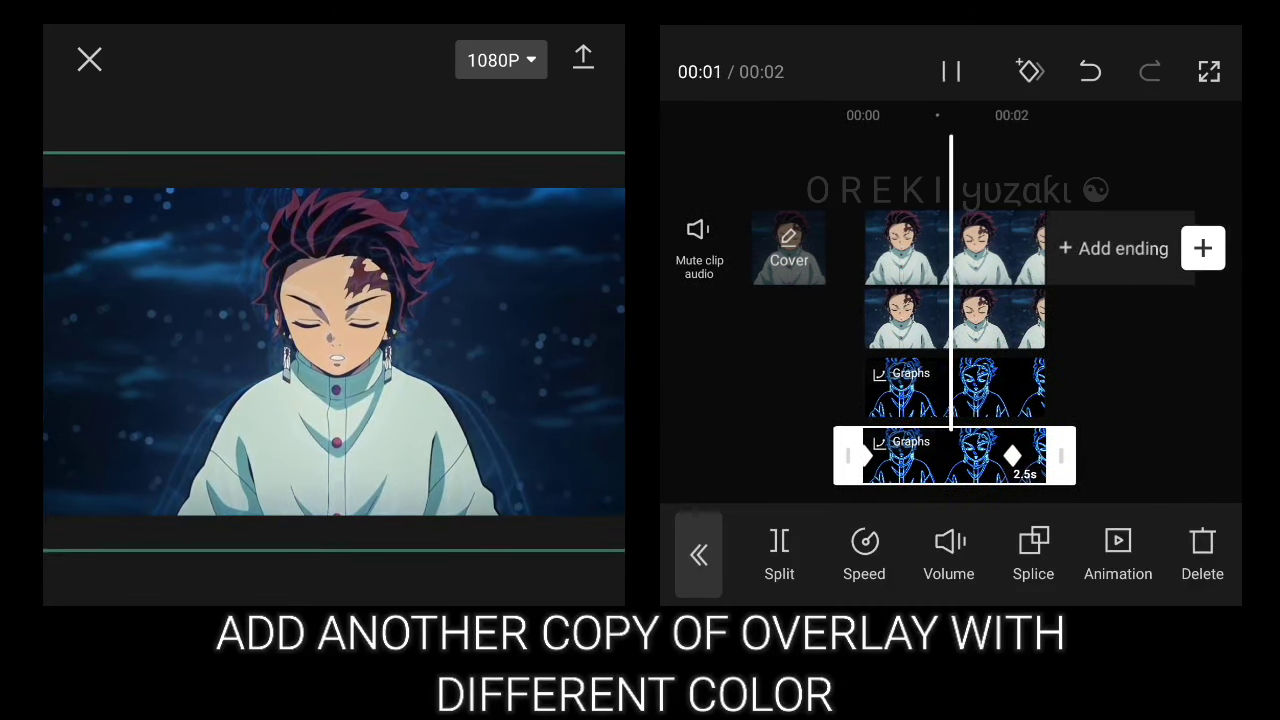
{"action": "mouse_move", "coordinate": [1100, 555]}
{"action": "left_mouse_down"}
{"action": "mouse_move", "coordinate": [800, 555]}
{"action": "mouse_move", "coordinate": [850, 555]}
{"action": "left_mouse_up"}
Step: Check the overlays' layer order and select the bottom outline overlay
{"action": "left_click", "coordinate": [1228, 545]}
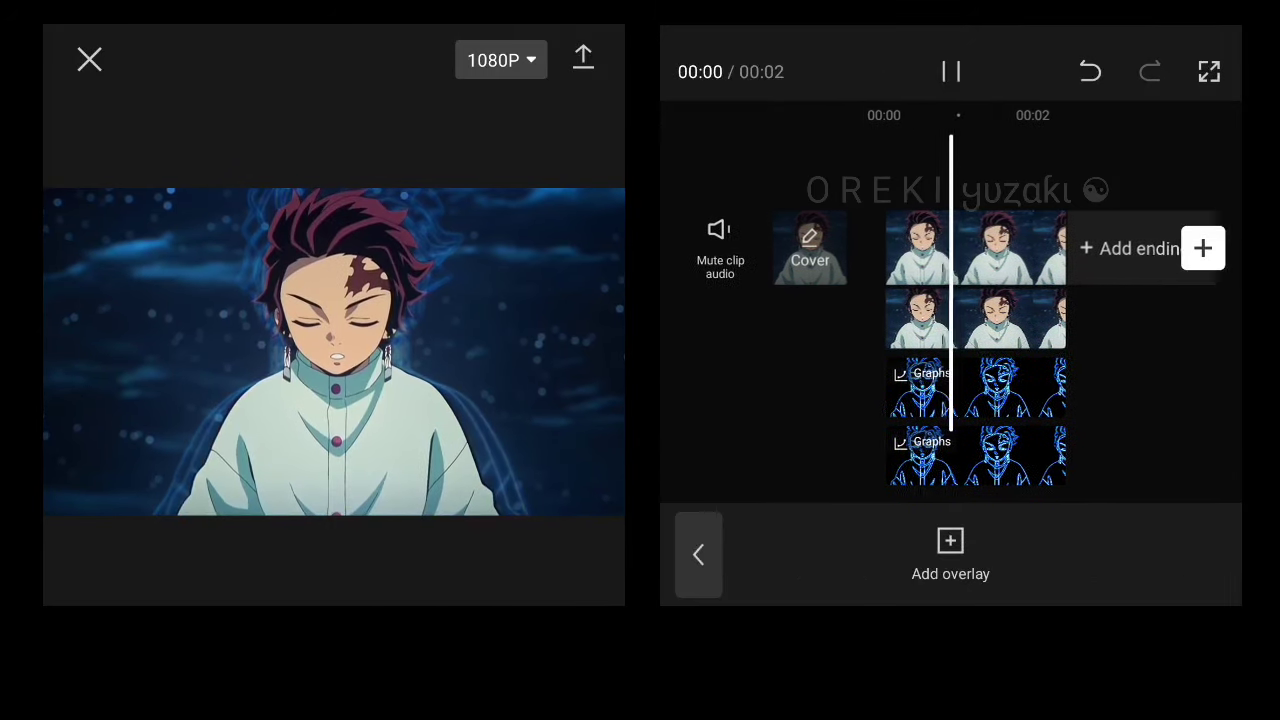
{"action": "left_click", "coordinate": [880, 456]}
{"action": "left_click_drag", "start_coordinate": [333, 351], "coordinate": [333, 351]}
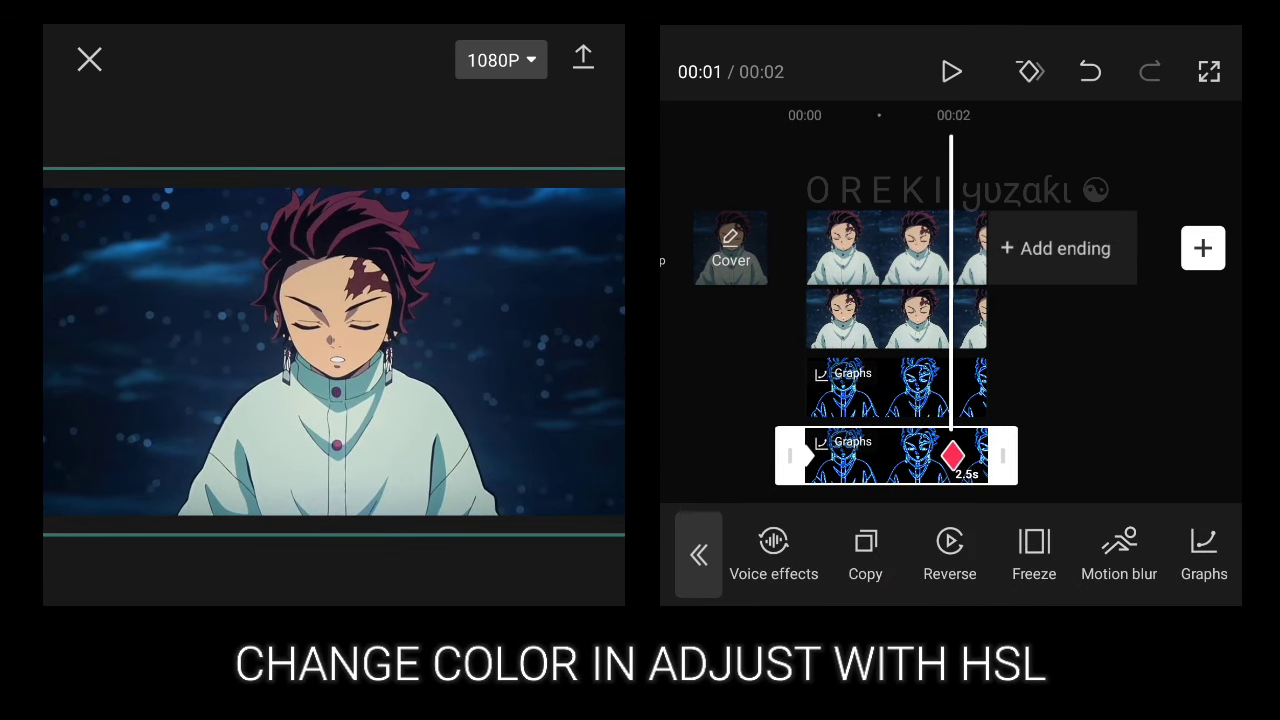
Step: In HSL, push the copied overlay's blue hue to maximum to shift it toward purple
{"action": "left_click", "coordinate": [938, 555]}
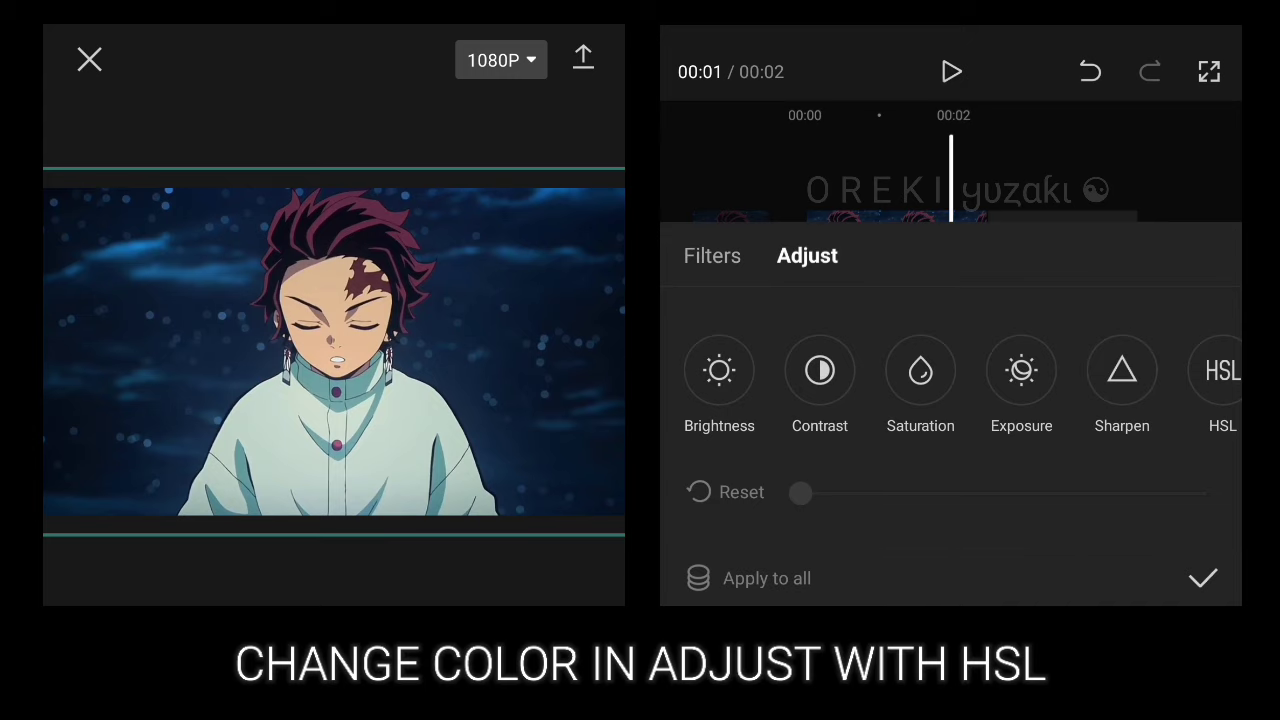
{"action": "left_click", "coordinate": [1223, 371]}
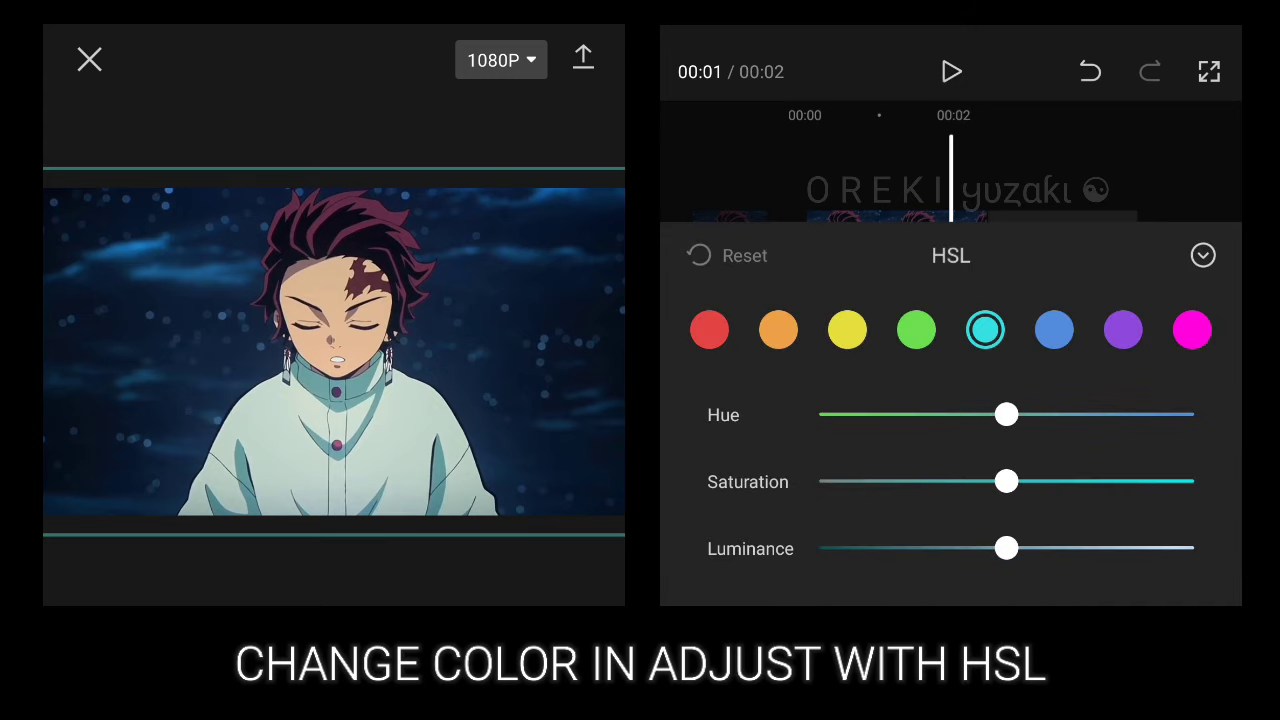
{"action": "left_click", "coordinate": [1054, 330]}
{"action": "left_click", "coordinate": [1203, 255]}
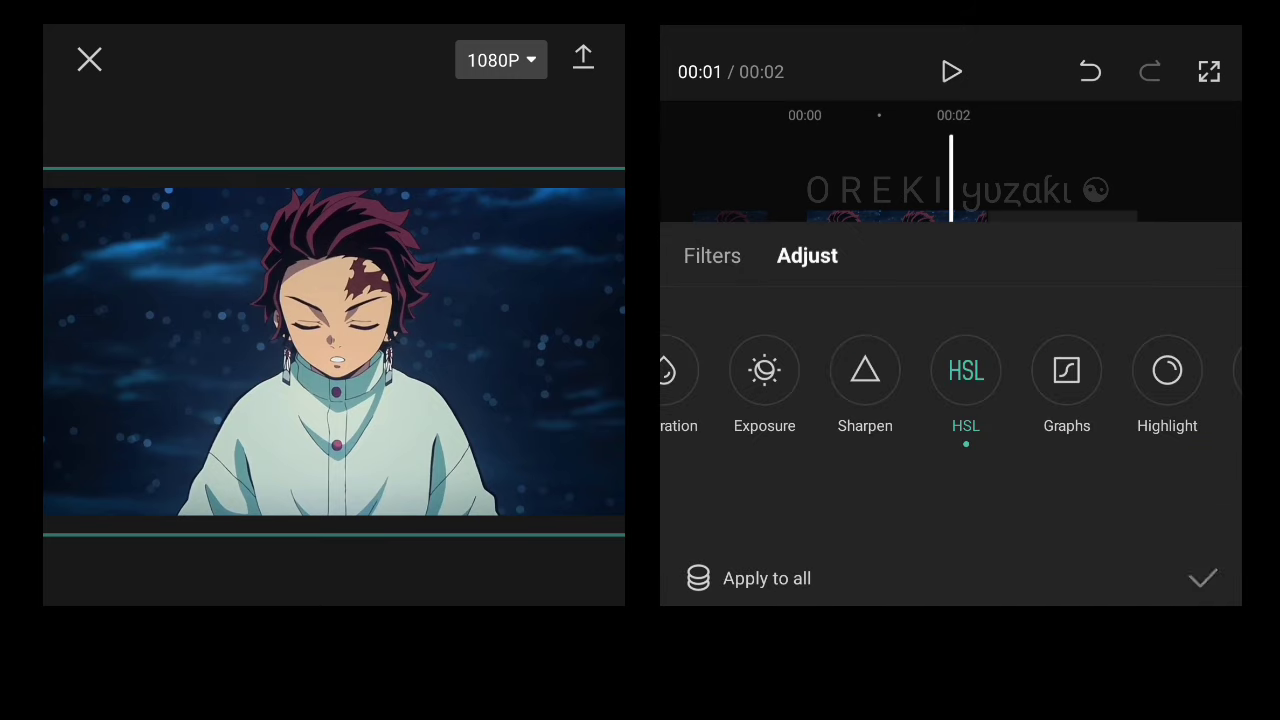
{"action": "left_click", "coordinate": [1203, 578]}
{"action": "left_click", "coordinate": [937, 545]}
{"action": "left_click", "coordinate": [965, 371]}
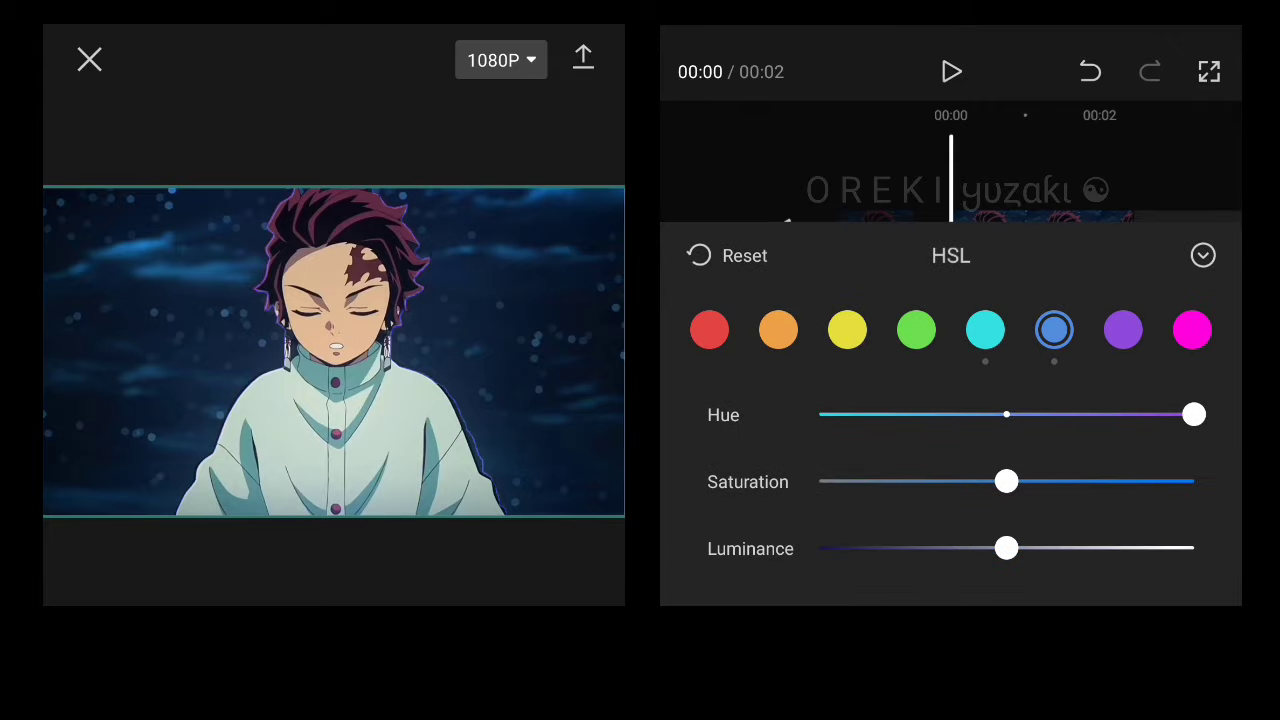
{"action": "left_click", "coordinate": [1203, 255]}
{"action": "left_click", "coordinate": [1203, 578]}
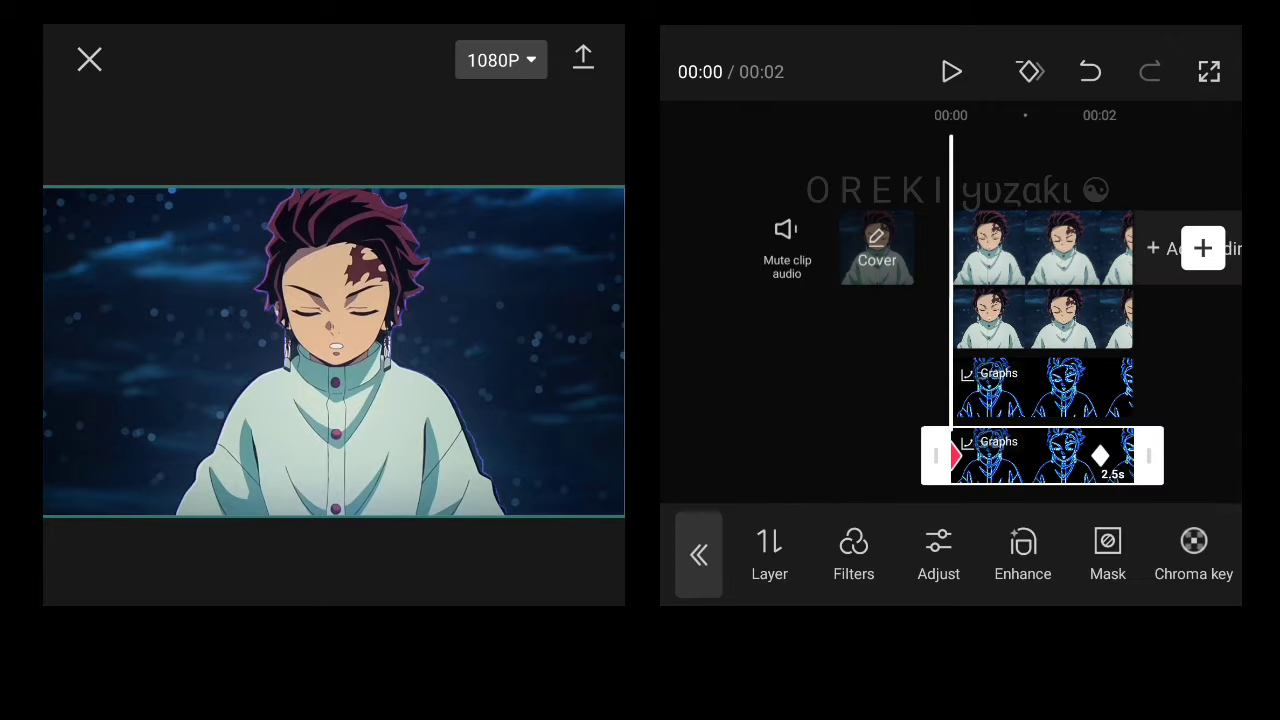
{"action": "scroll", "coordinate": [968, 300], "scroll_direction": "right", "scroll_amount": 3}
{"action": "scroll", "coordinate": [968, 300], "scroll_direction": "left", "scroll_amount": 2}
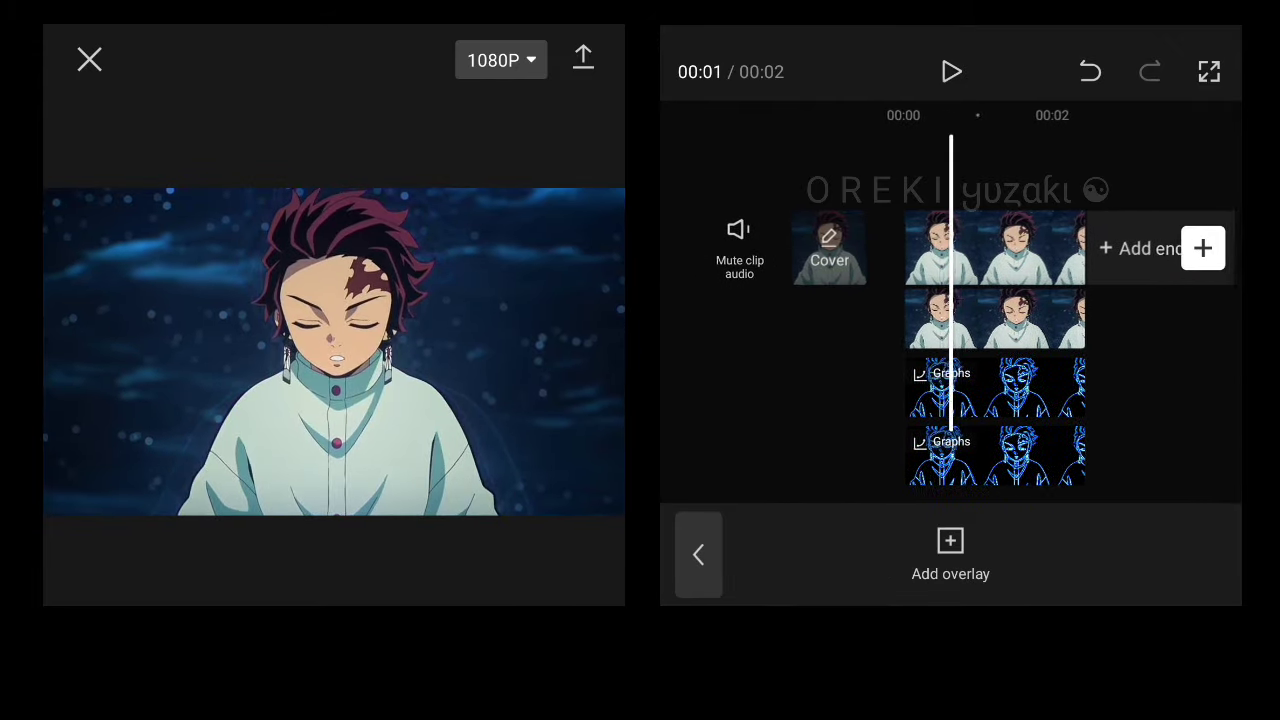
{"action": "scroll", "coordinate": [950, 350], "scroll_direction": "right", "scroll_amount": 2}
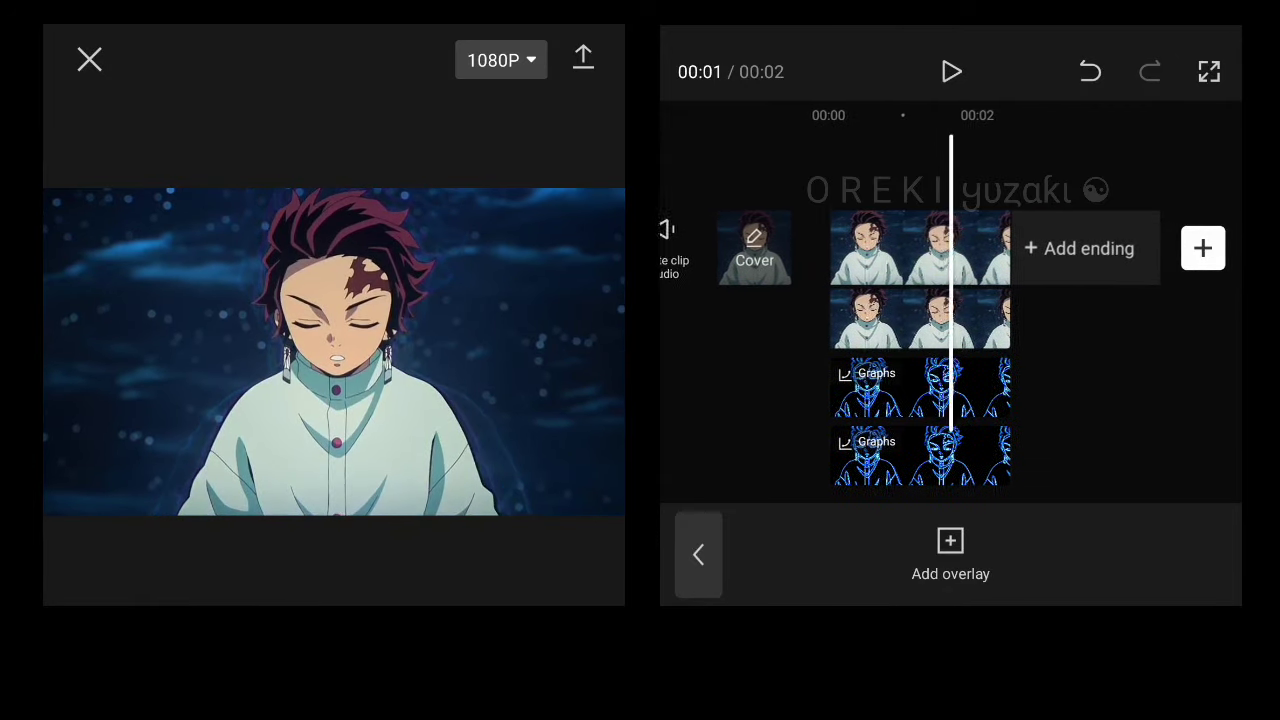
{"action": "left_click", "coordinate": [912, 456]}
{"action": "scroll", "coordinate": [950, 350], "scroll_direction": "right", "scroll_amount": 1}
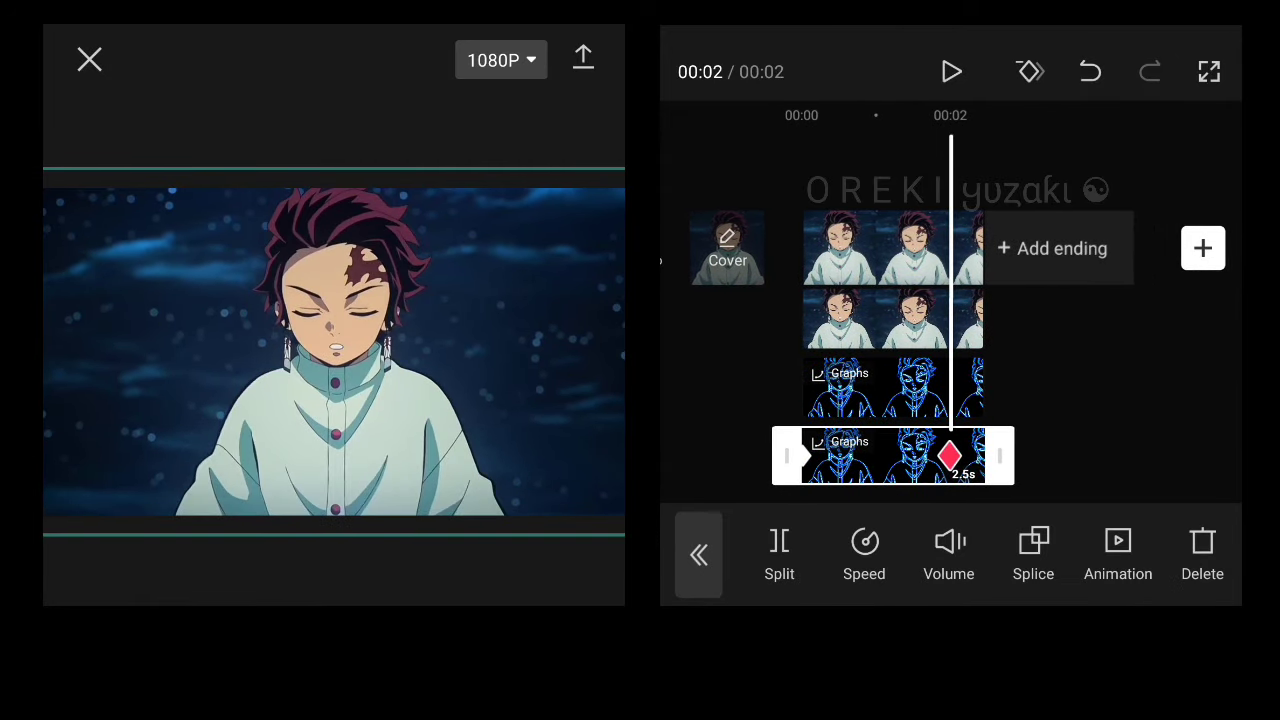
{"action": "left_click_drag", "start_coordinate": [420, 450], "coordinate": [440, 470]}
{"action": "left_click", "coordinate": [1090, 71]}
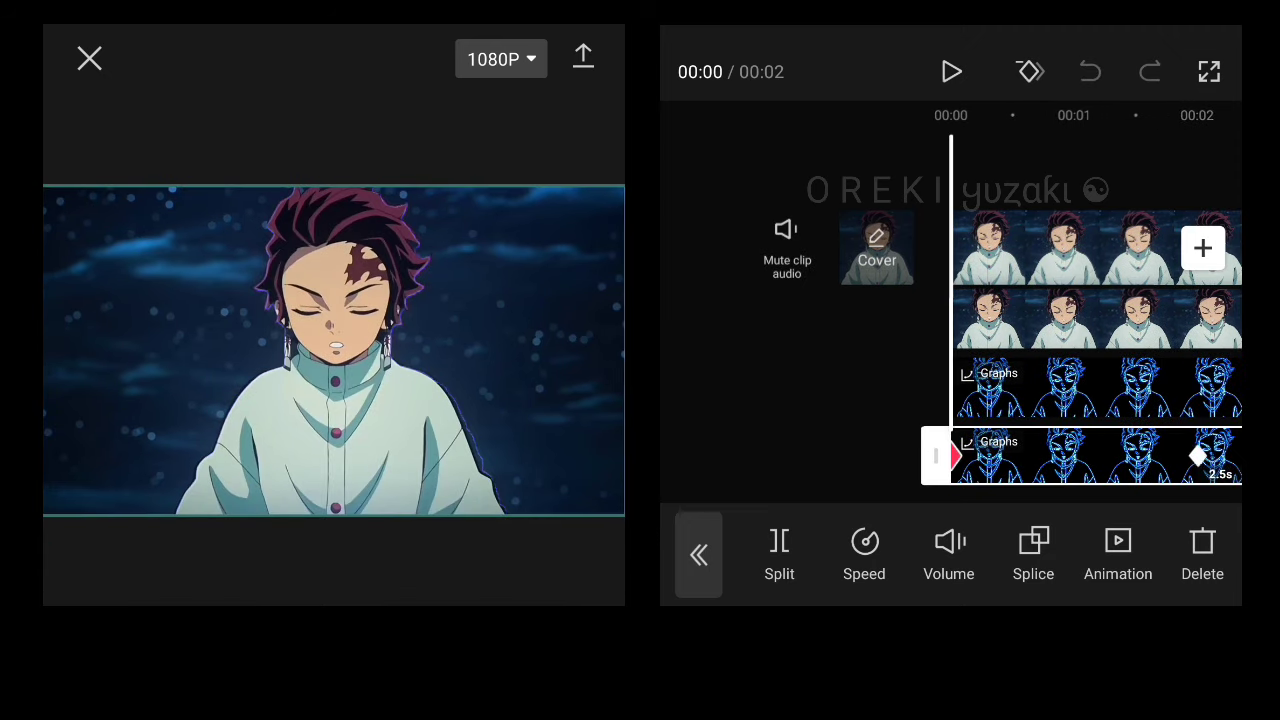
{"action": "scroll", "coordinate": [1040, 350], "scroll_direction": "up", "scroll_amount": 2}
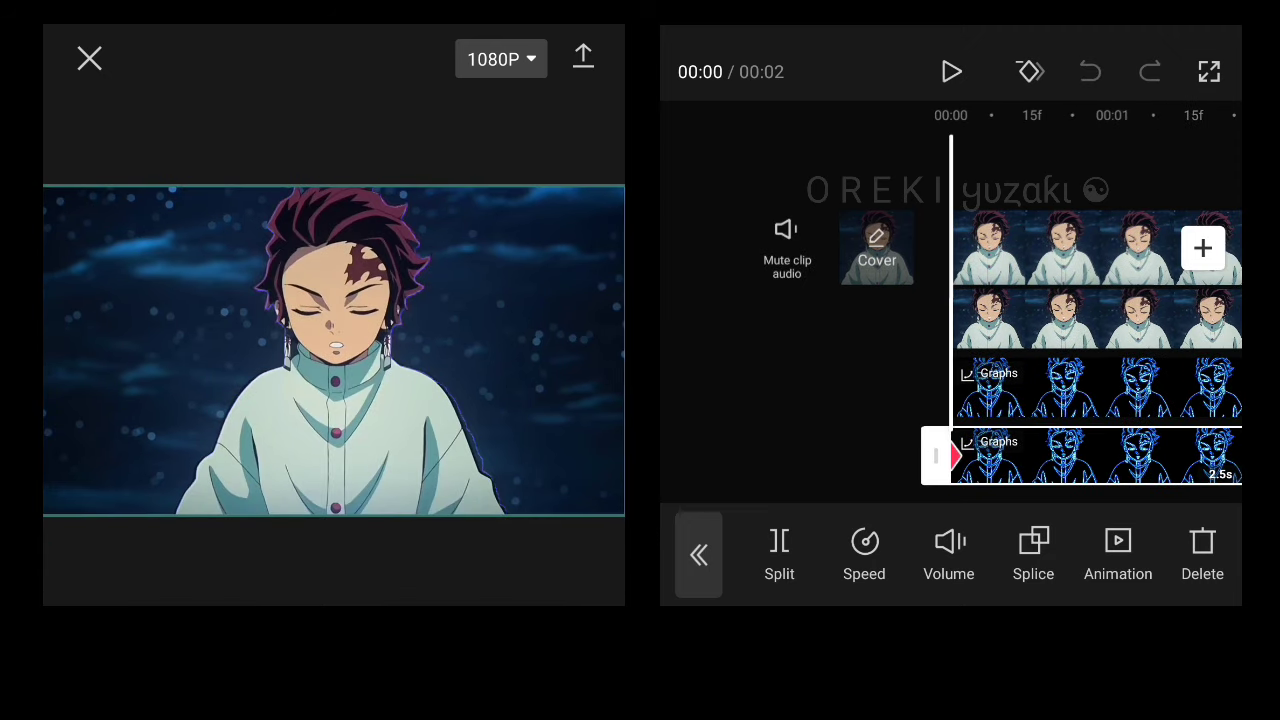
{"action": "scroll", "coordinate": [1060, 350], "scroll_direction": "down", "scroll_amount": 2}
{"action": "left_click", "coordinate": [800, 400]}
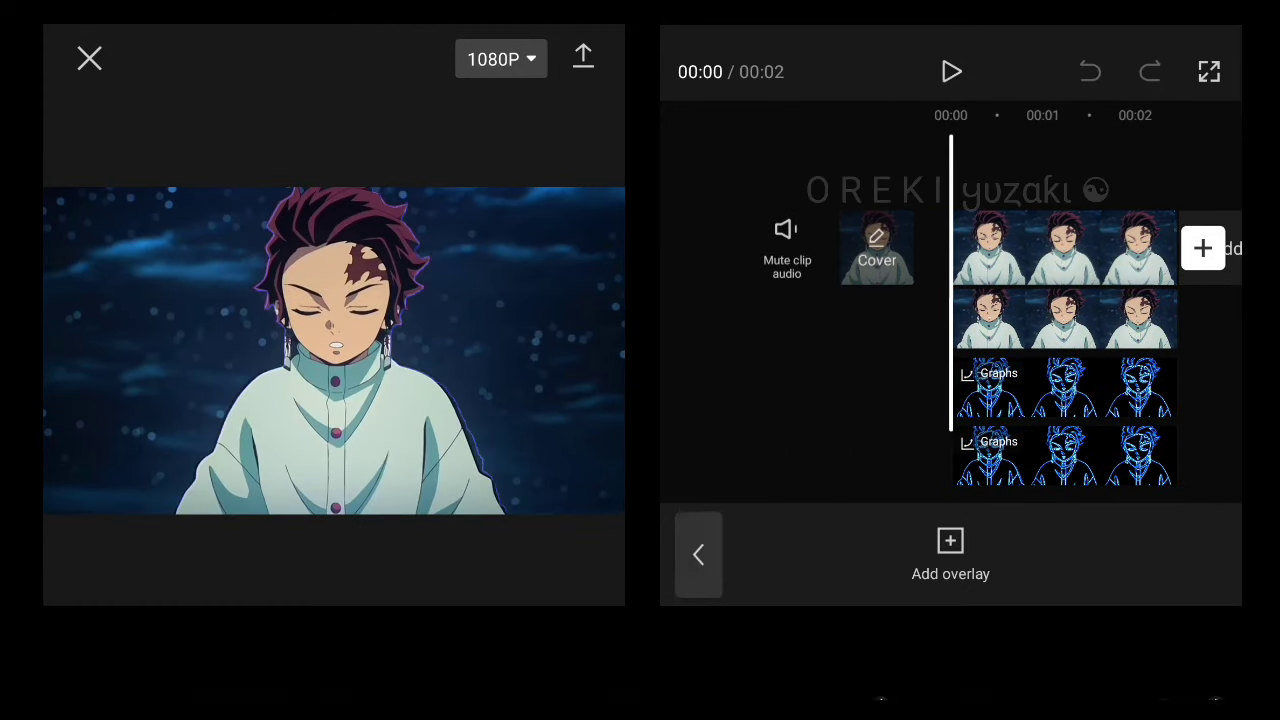
{"action": "left_click", "coordinate": [698, 555]}
Step: Add the Basic Edge Glow video effect over the main clip
{"action": "left_click", "coordinate": [1140, 540]}
{"action": "left_click", "coordinate": [857, 545]}
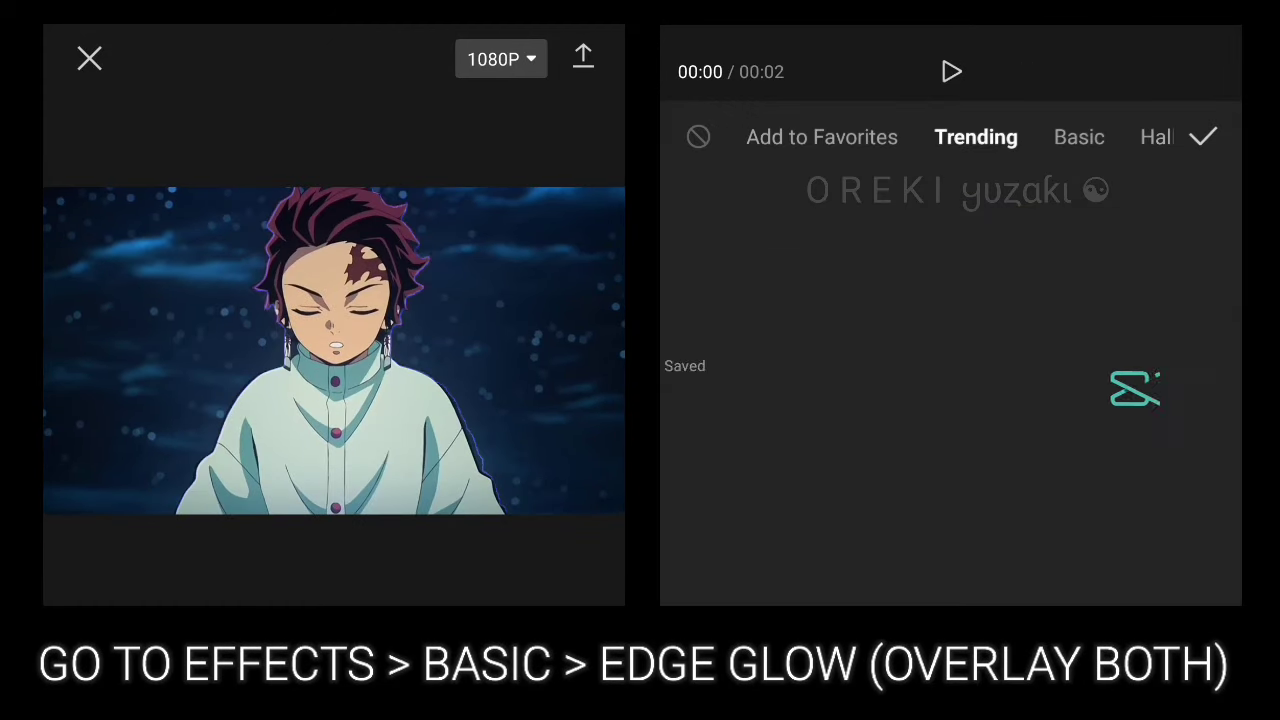
{"action": "left_click", "coordinate": [1079, 137]}
{"action": "scroll", "coordinate": [950, 400], "scroll_direction": "down", "scroll_amount": 2}
{"action": "left_click", "coordinate": [1152, 262]}
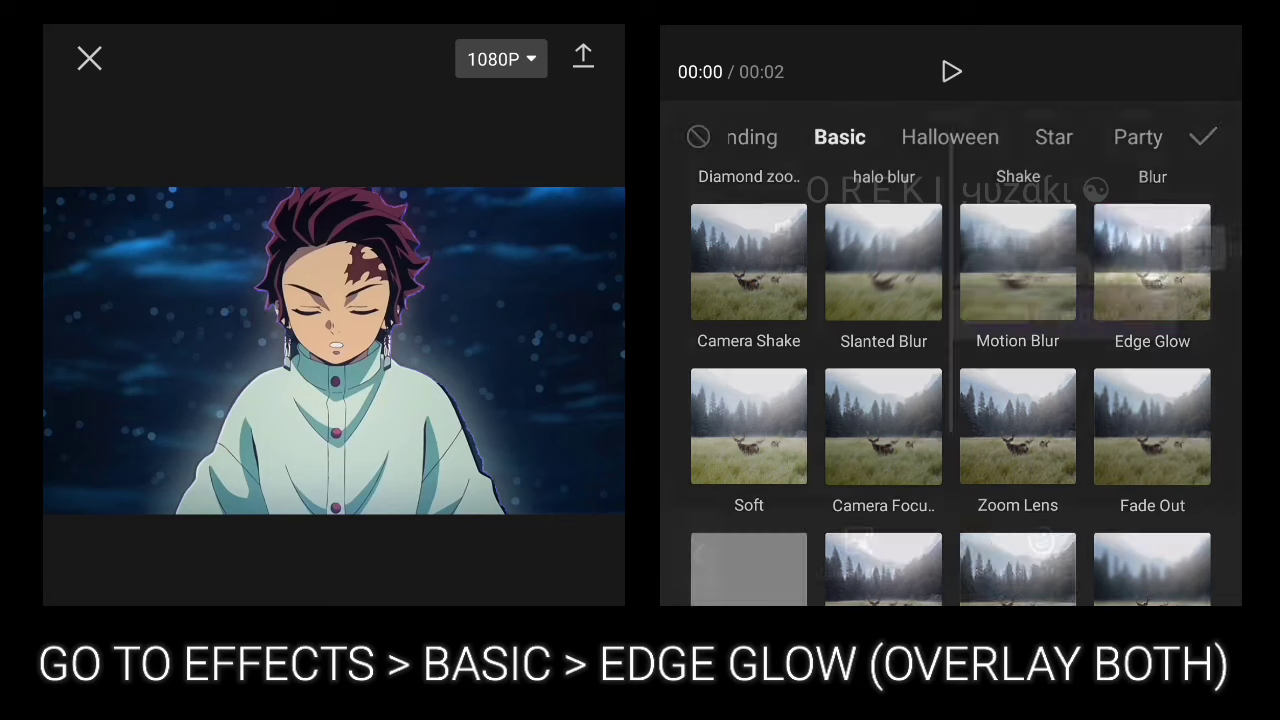
{"action": "left_click", "coordinate": [1203, 137]}
{"action": "left_click", "coordinate": [1203, 575]}
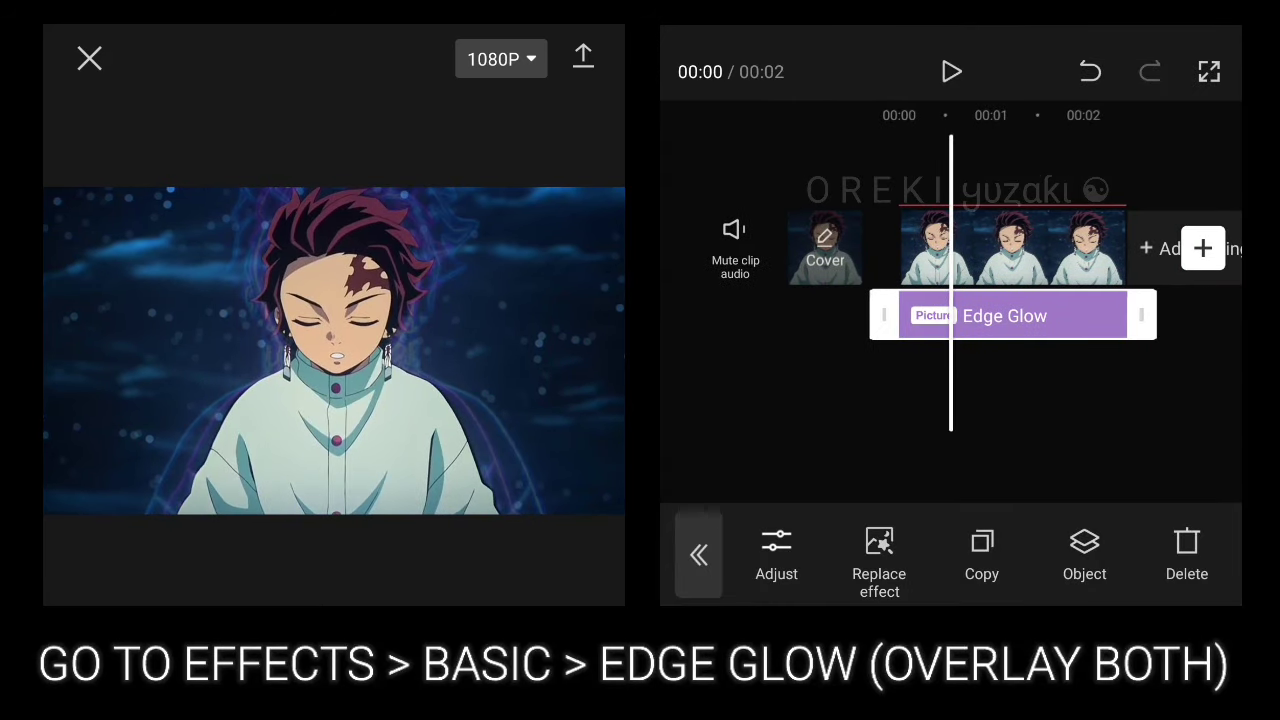
Step: Set the Edge Glow strength to about 50 (53)
{"action": "left_click", "coordinate": [774, 545]}
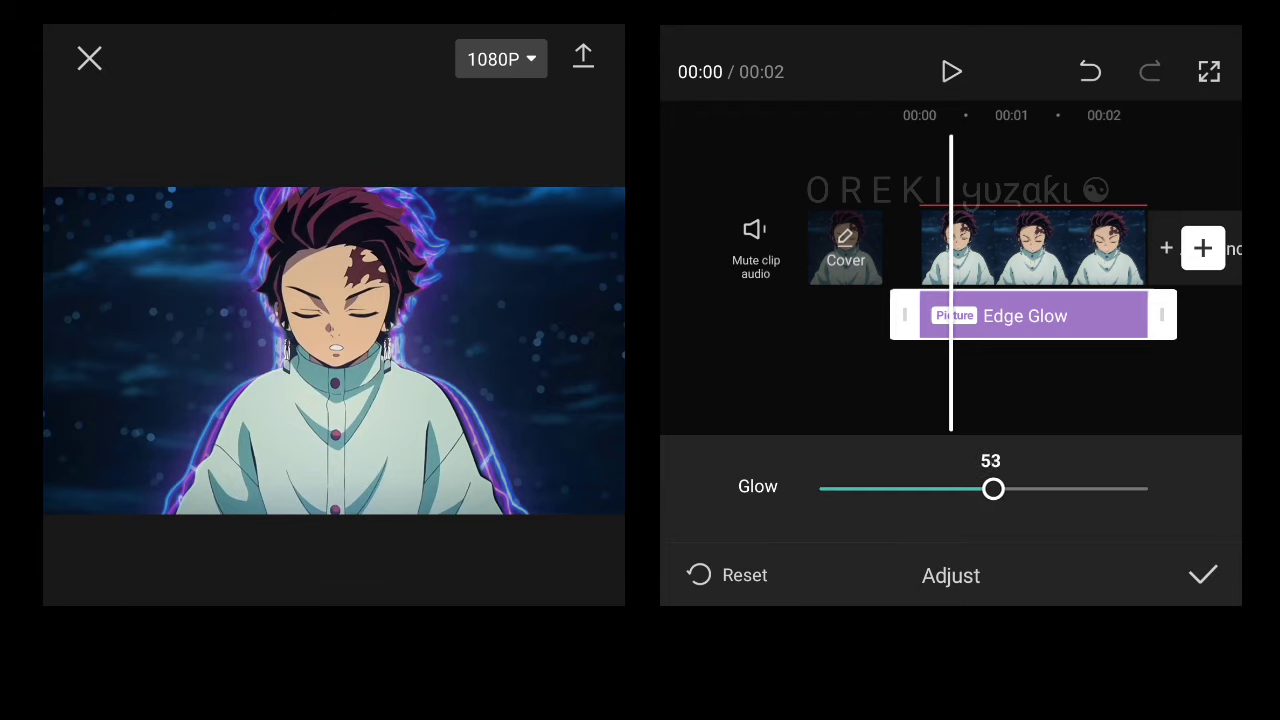
{"action": "left_click_drag", "start_coordinate": [980, 488], "coordinate": [984, 488]}
{"action": "left_click", "coordinate": [1203, 575]}
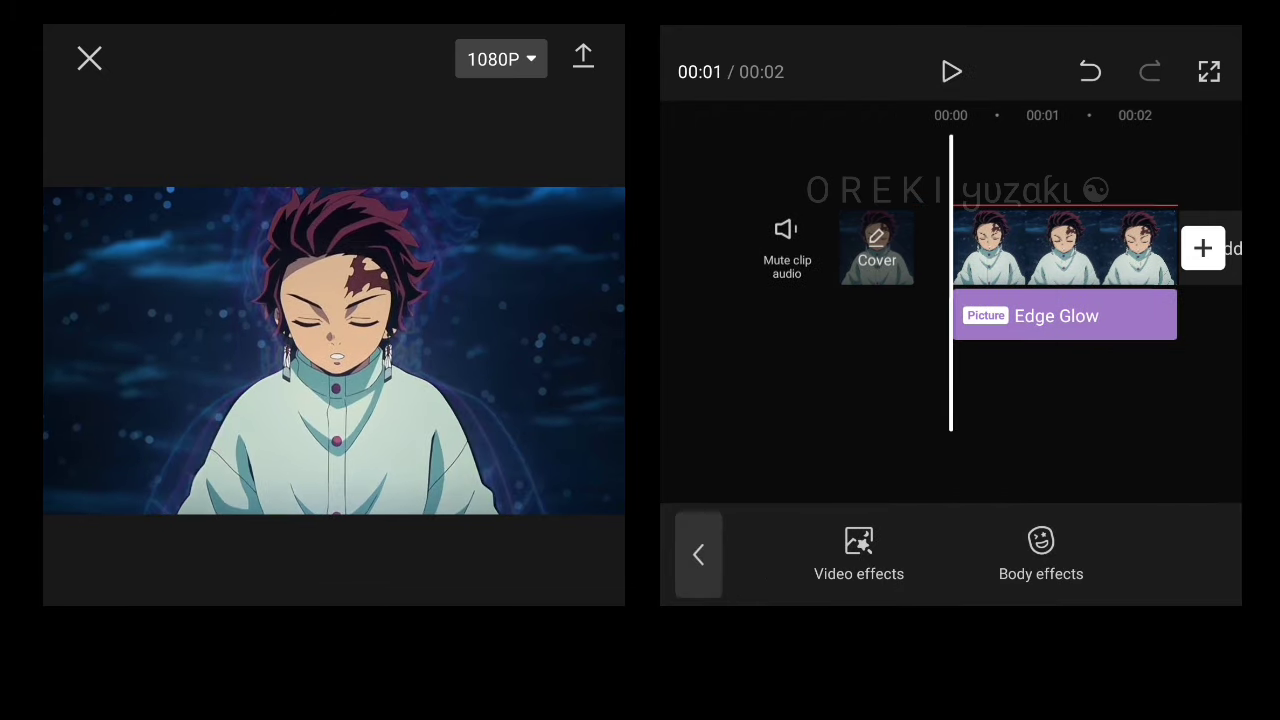
Step: Add a second Basic Edge Glow effect targeting the overlay layer
{"action": "left_click", "coordinate": [859, 555]}
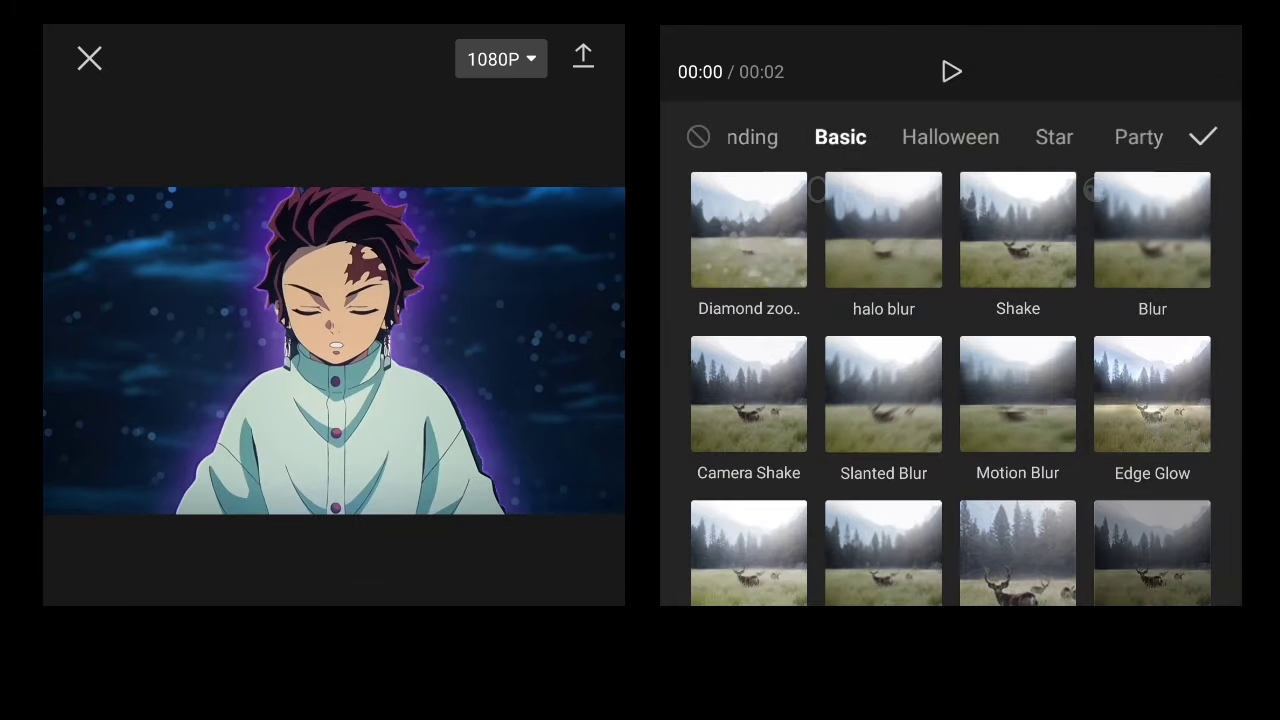
{"action": "left_click", "coordinate": [1152, 400]}
{"action": "left_click", "coordinate": [1123, 423]}
{"action": "left_click", "coordinate": [1200, 571]}
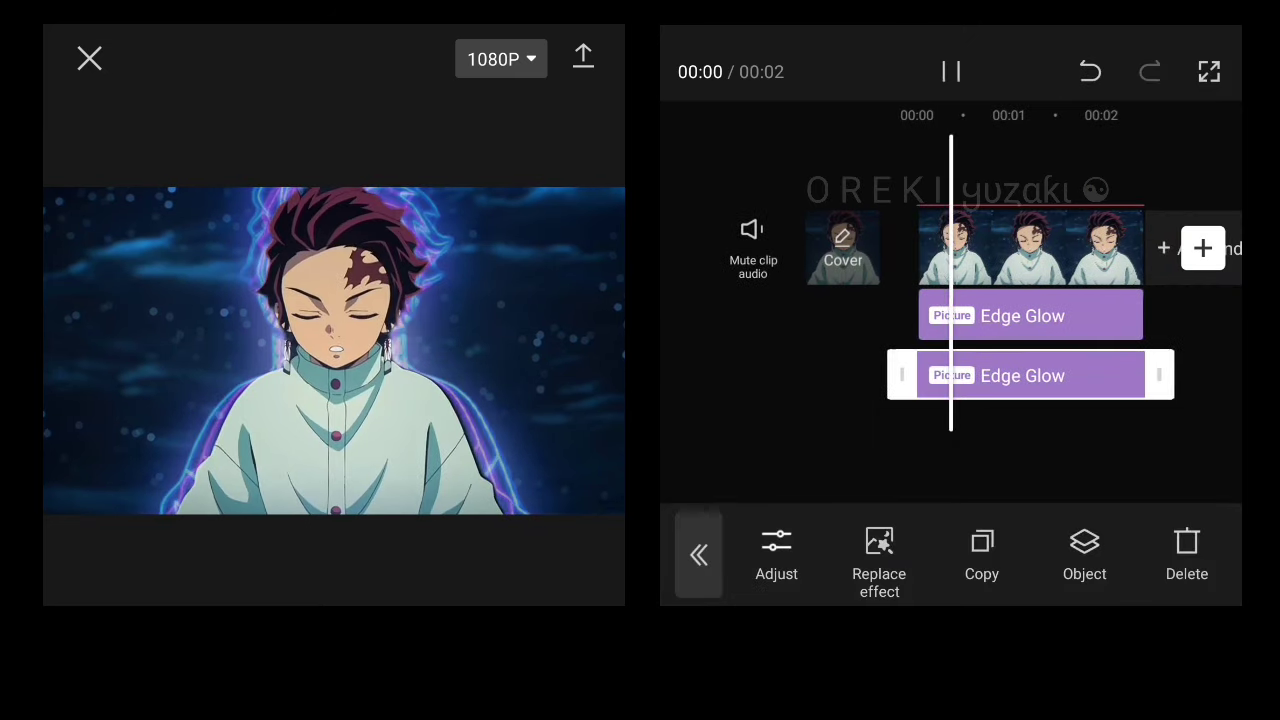
Step: Lower the second glow's strength to 28, play back the edit, and start exporting
{"action": "left_click", "coordinate": [776, 555]}
{"action": "left_click_drag", "start_coordinate": [983, 488], "coordinate": [912, 488]}
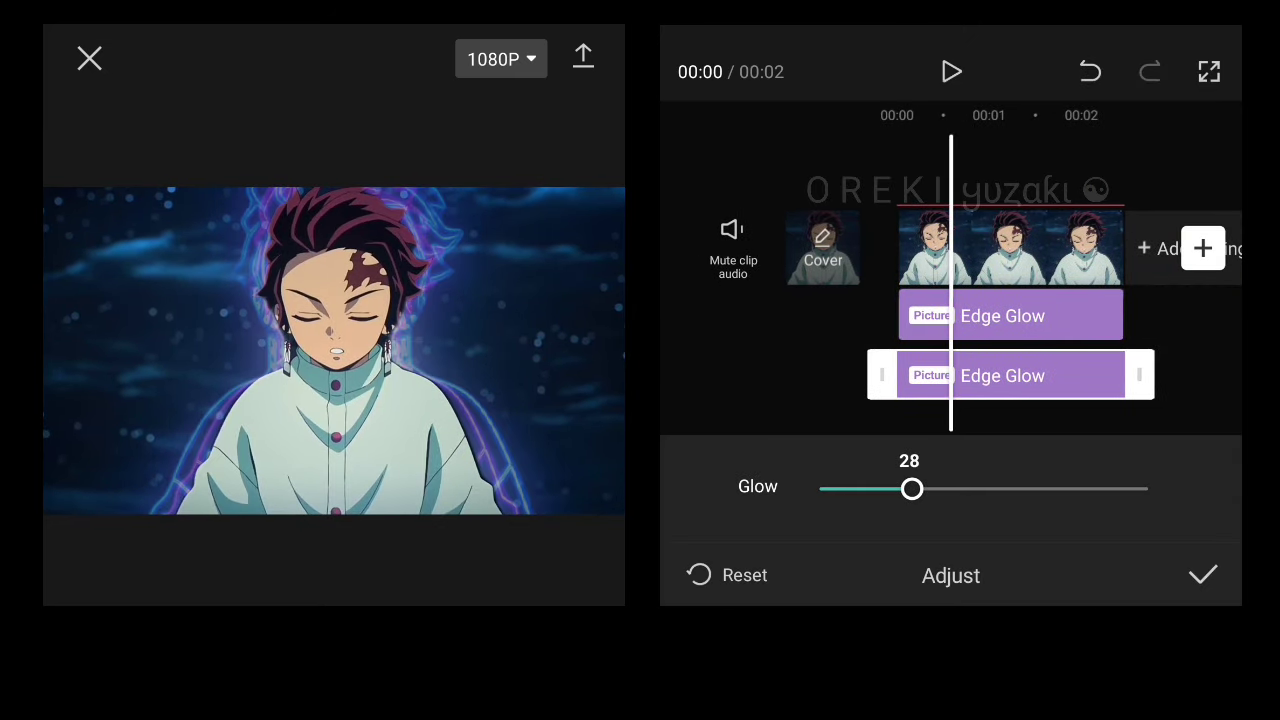
{"action": "left_click", "coordinate": [951, 71]}
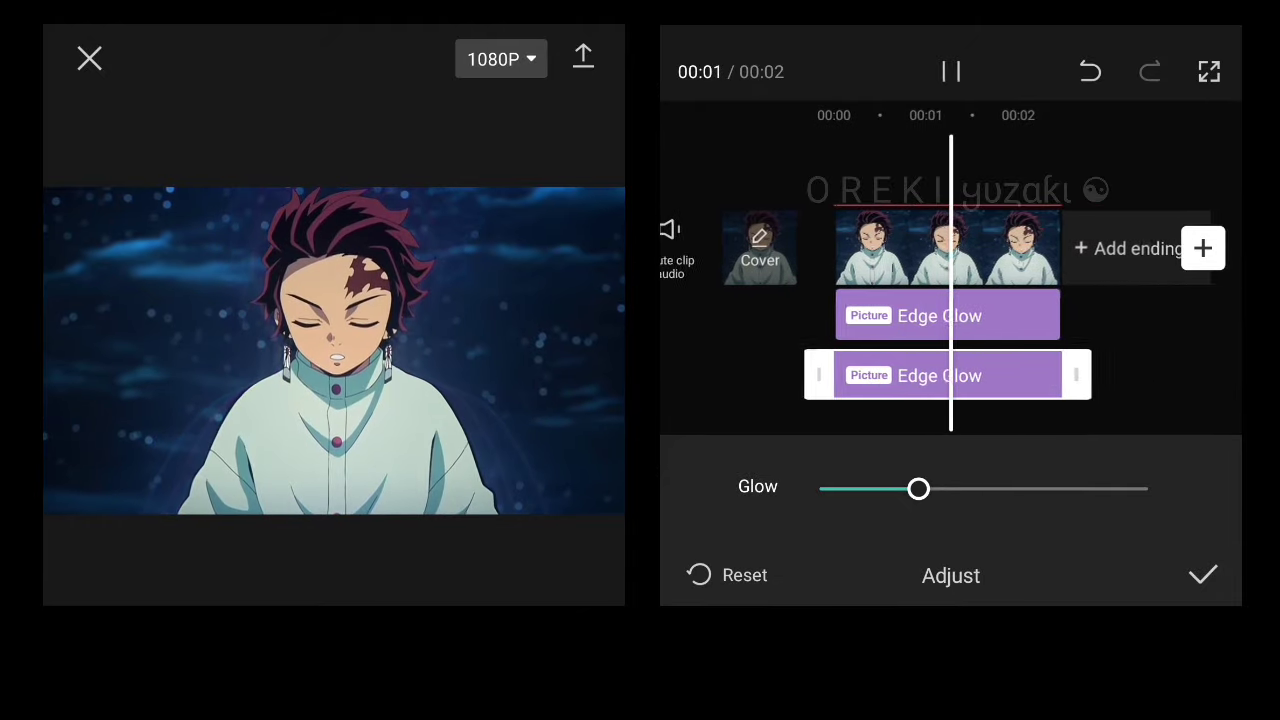
{"action": "left_click", "coordinate": [1203, 575]}
{"action": "left_click", "coordinate": [583, 57]}
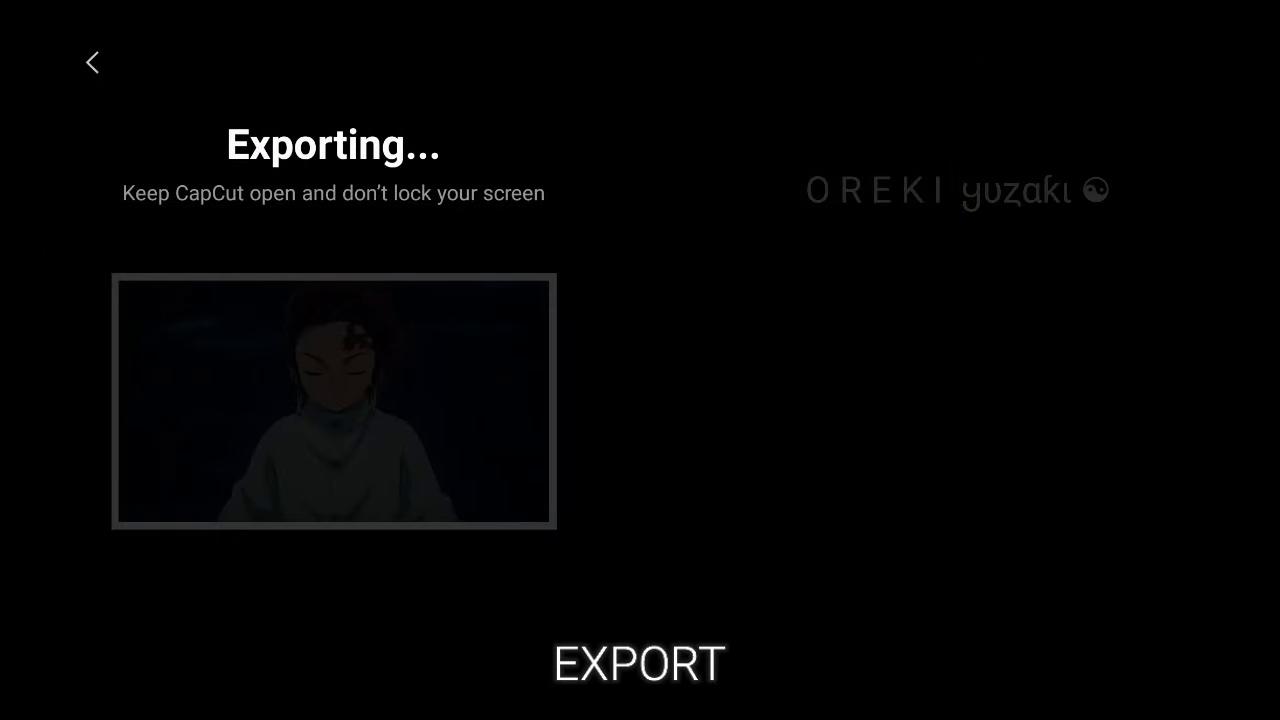